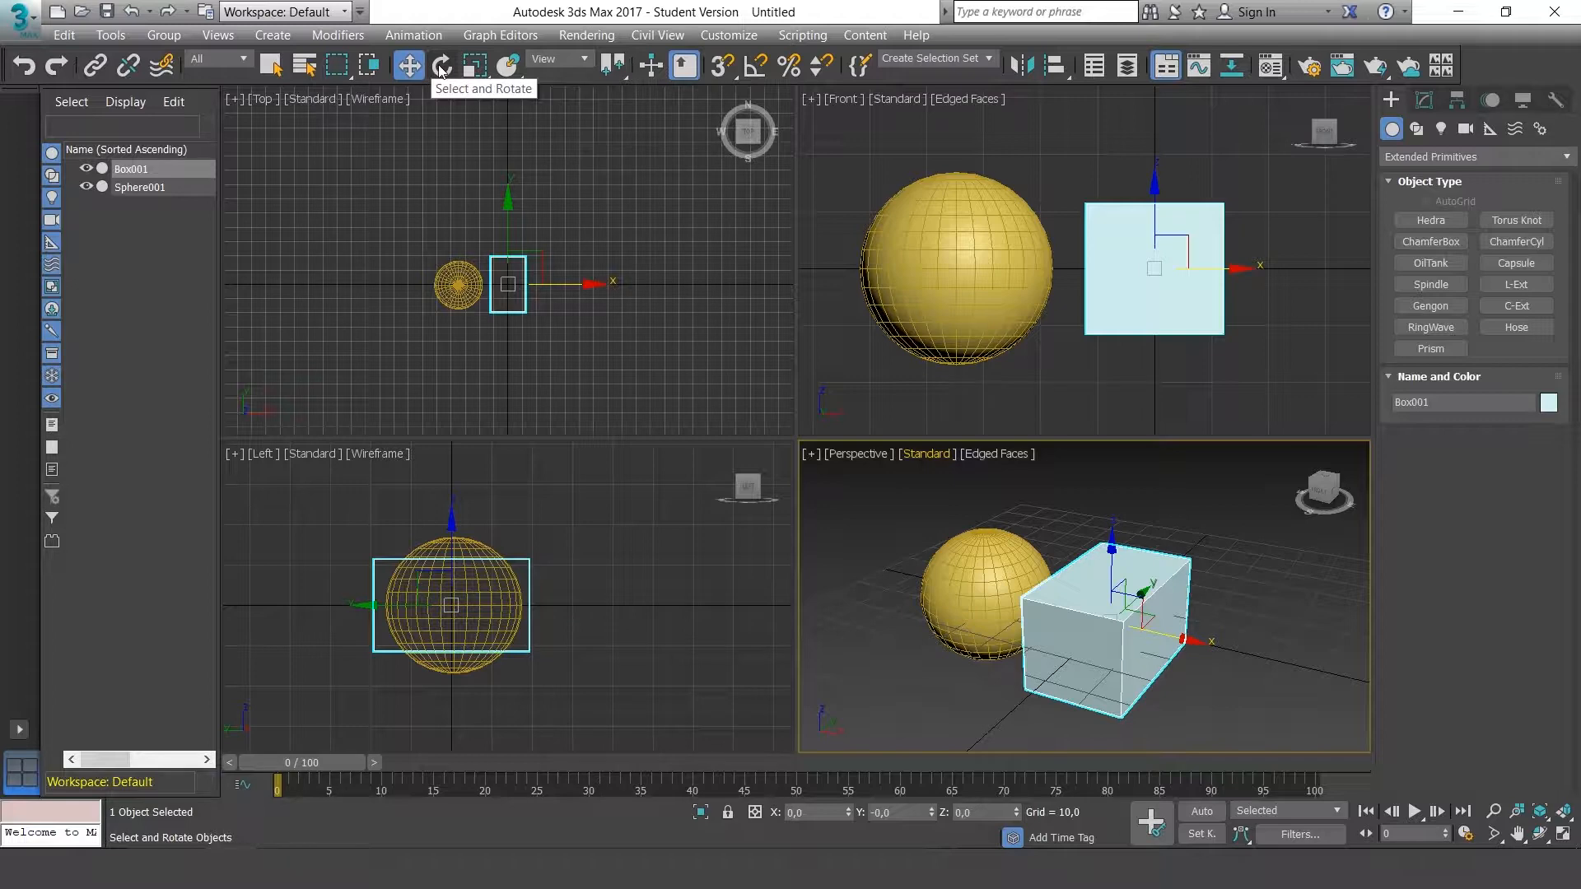
- Try rotating the box freely in the perspective view, undoing each rotation
click(444, 72)
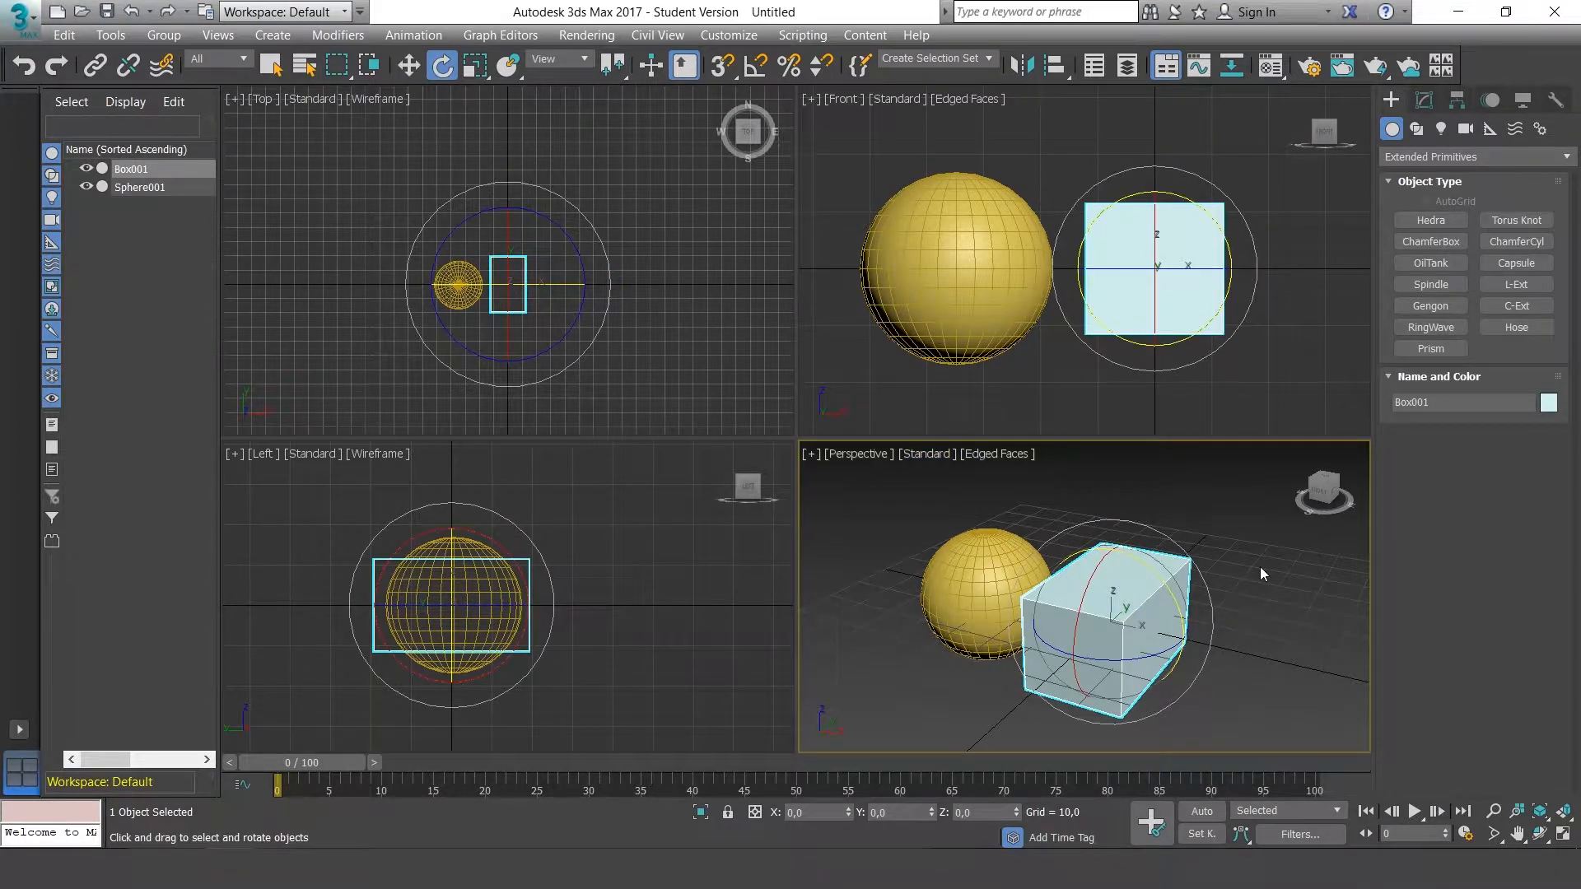
alt+middle_drag(1261, 567, 1337, 542)
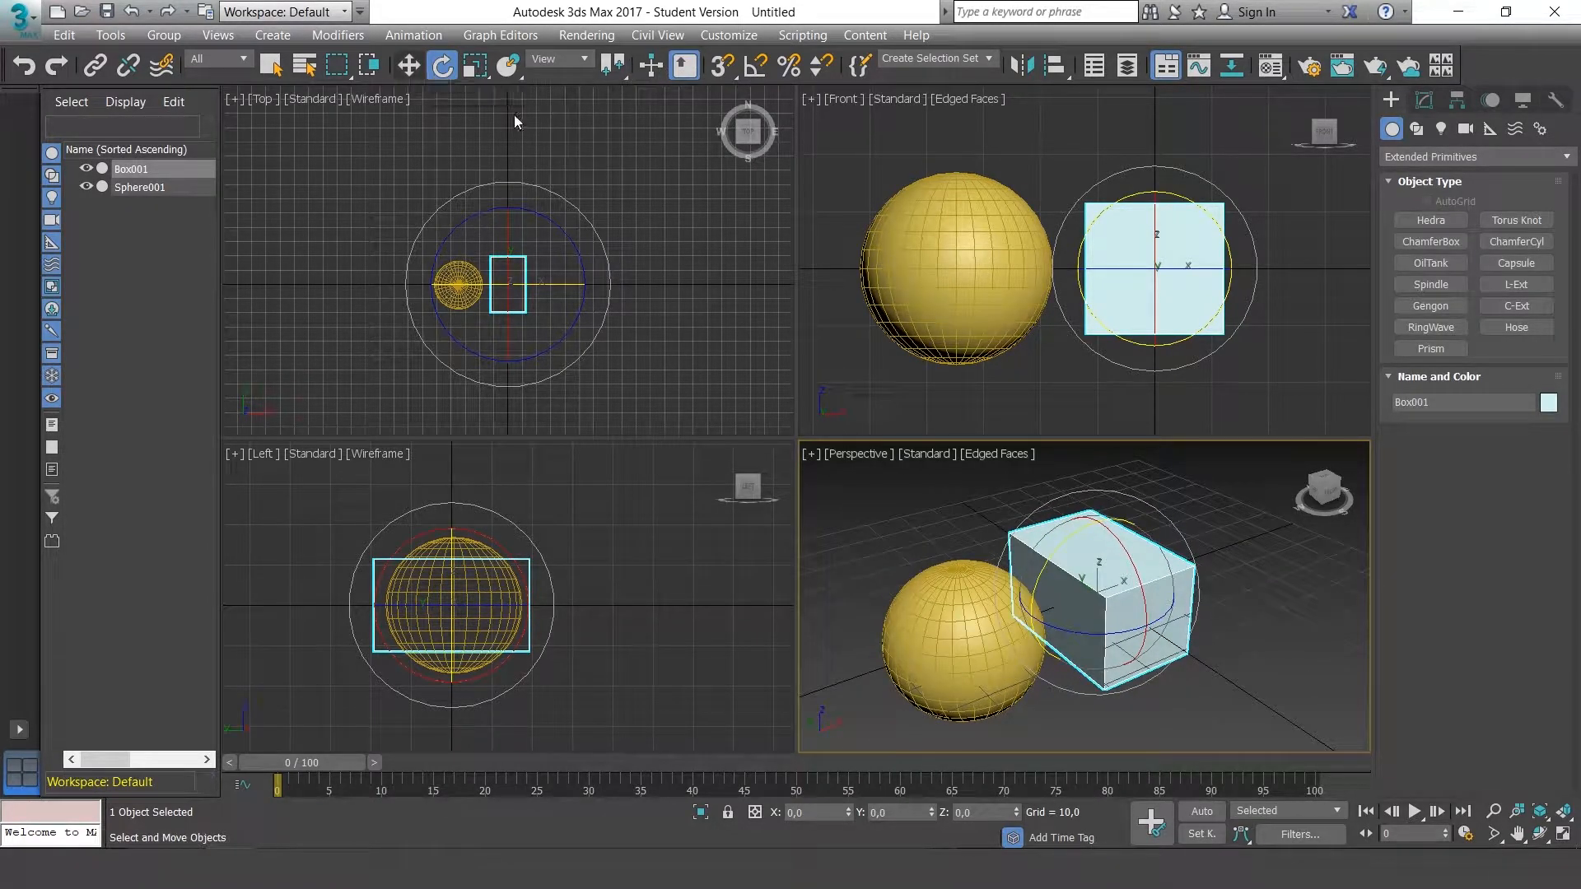
alt+middle_drag(1229, 535, 1088, 539)
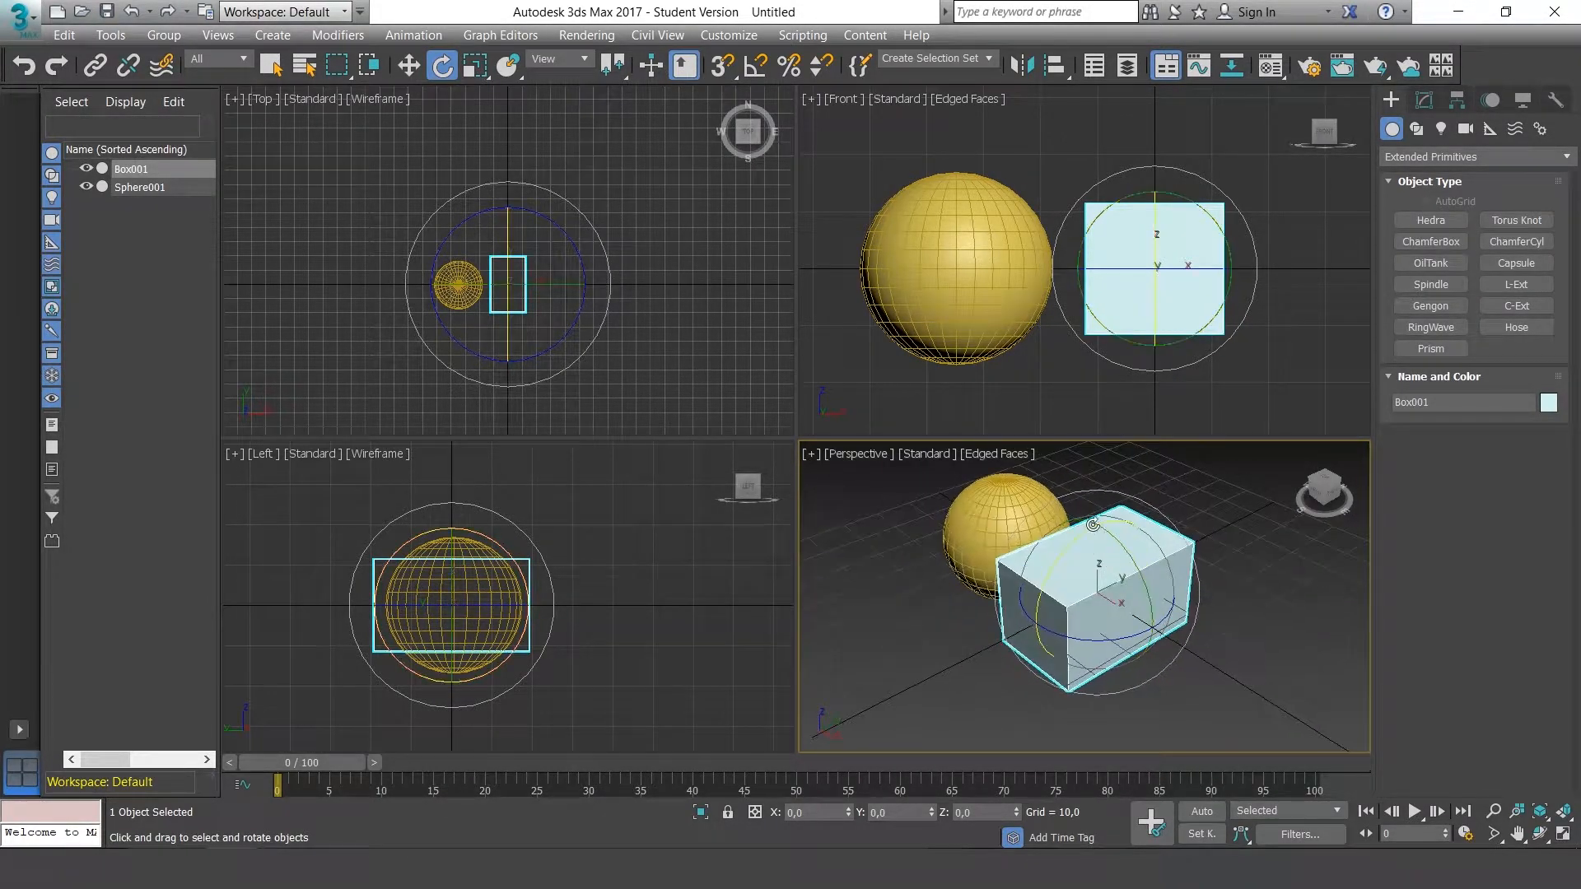
drag(1101, 527, 1025, 603)
key(ctrl+z)
key(ctrl+z)
drag(1092, 555, 1252, 544)
right_click(1253, 545)
- Scale the box to about 112.6% in X, 109.6% in Y and 103.3% in Z
click(478, 68)
alt+middle_drag(1233, 615, 1064, 584)
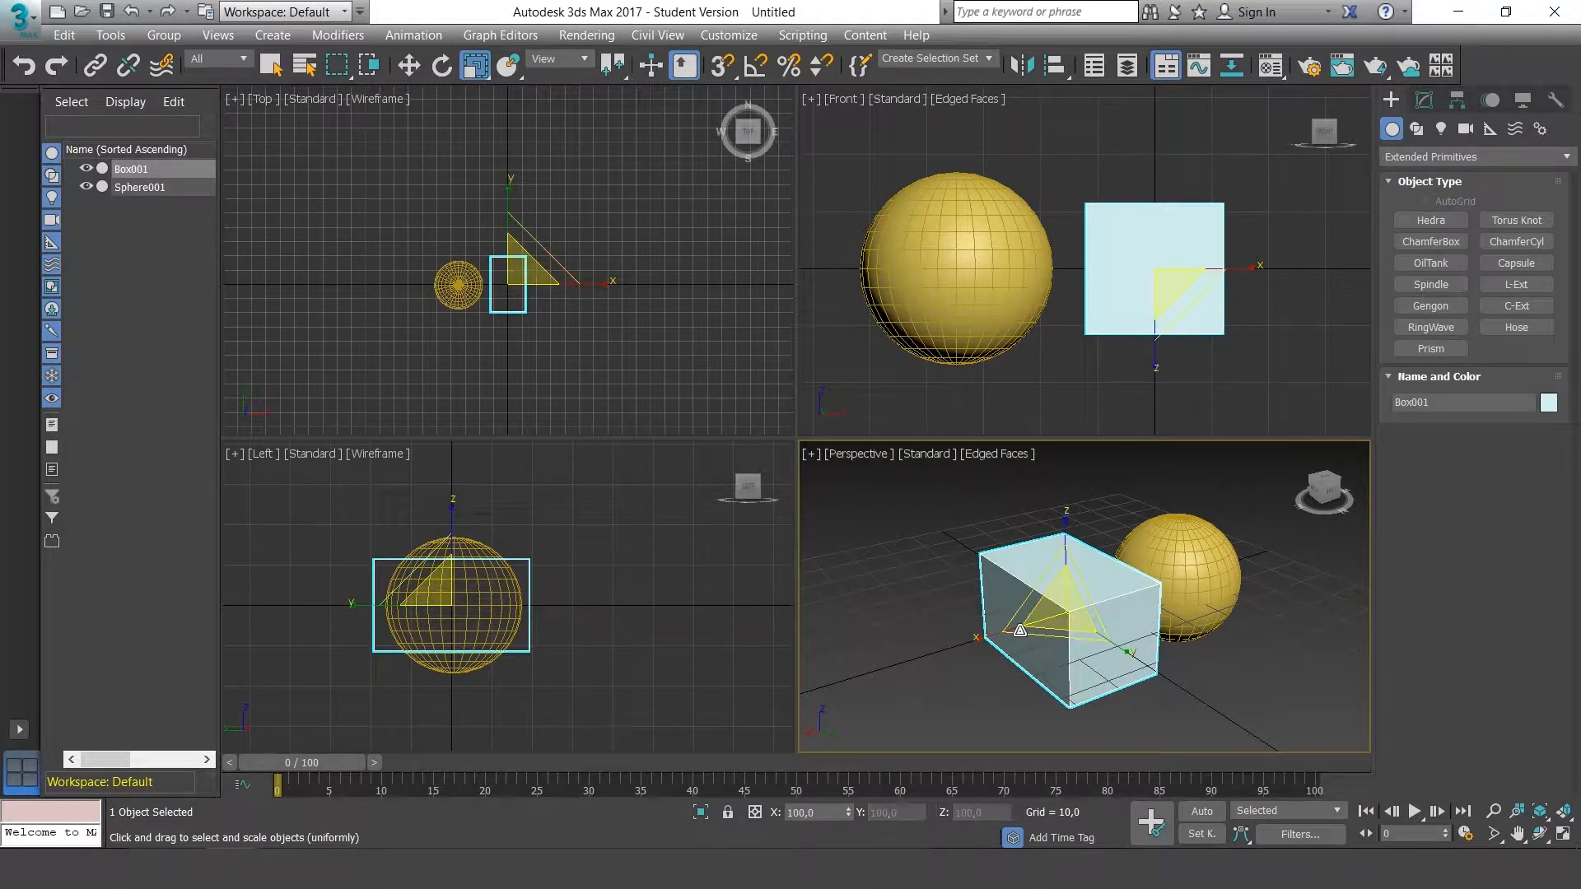
mouse_move(1064, 612)
mouse_down()
mouse_move(1112, 548)
mouse_move(1070, 610)
mouse_up()
alt+middle_drag(1145, 559, 1091, 555)
mouse_move(1066, 539)
mouse_down()
mouse_move(1070, 495)
mouse_move(1069, 539)
mouse_up()
mouse_move(1109, 635)
mouse_down()
mouse_move(1138, 651)
mouse_move(1097, 599)
mouse_move(1116, 581)
mouse_move(1090, 618)
mouse_up()
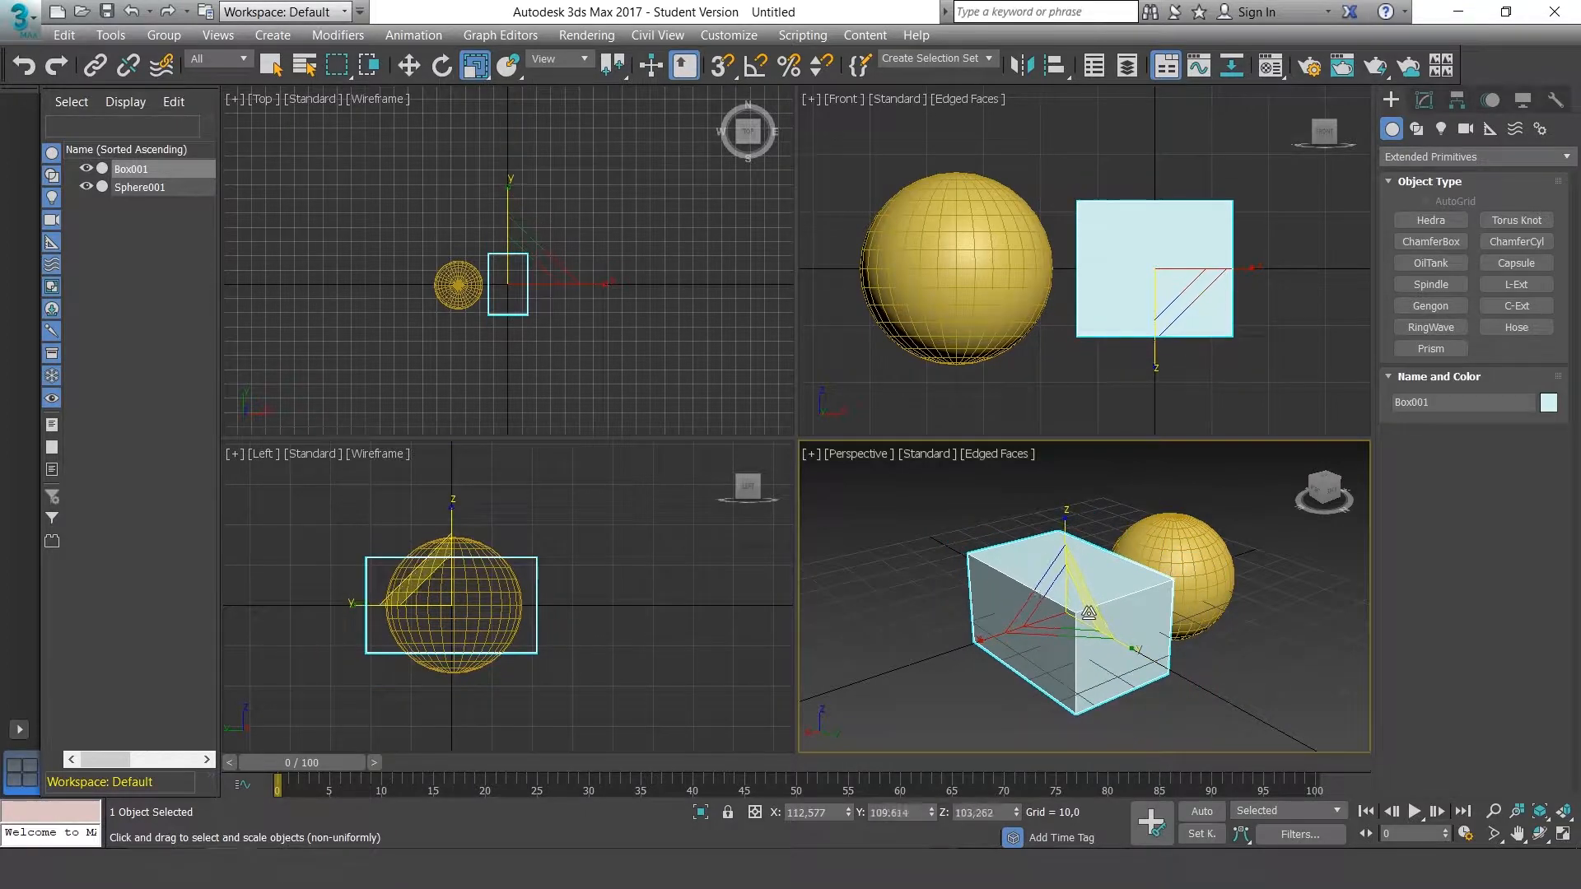
alt+middle_drag(1099, 577, 1166, 553)
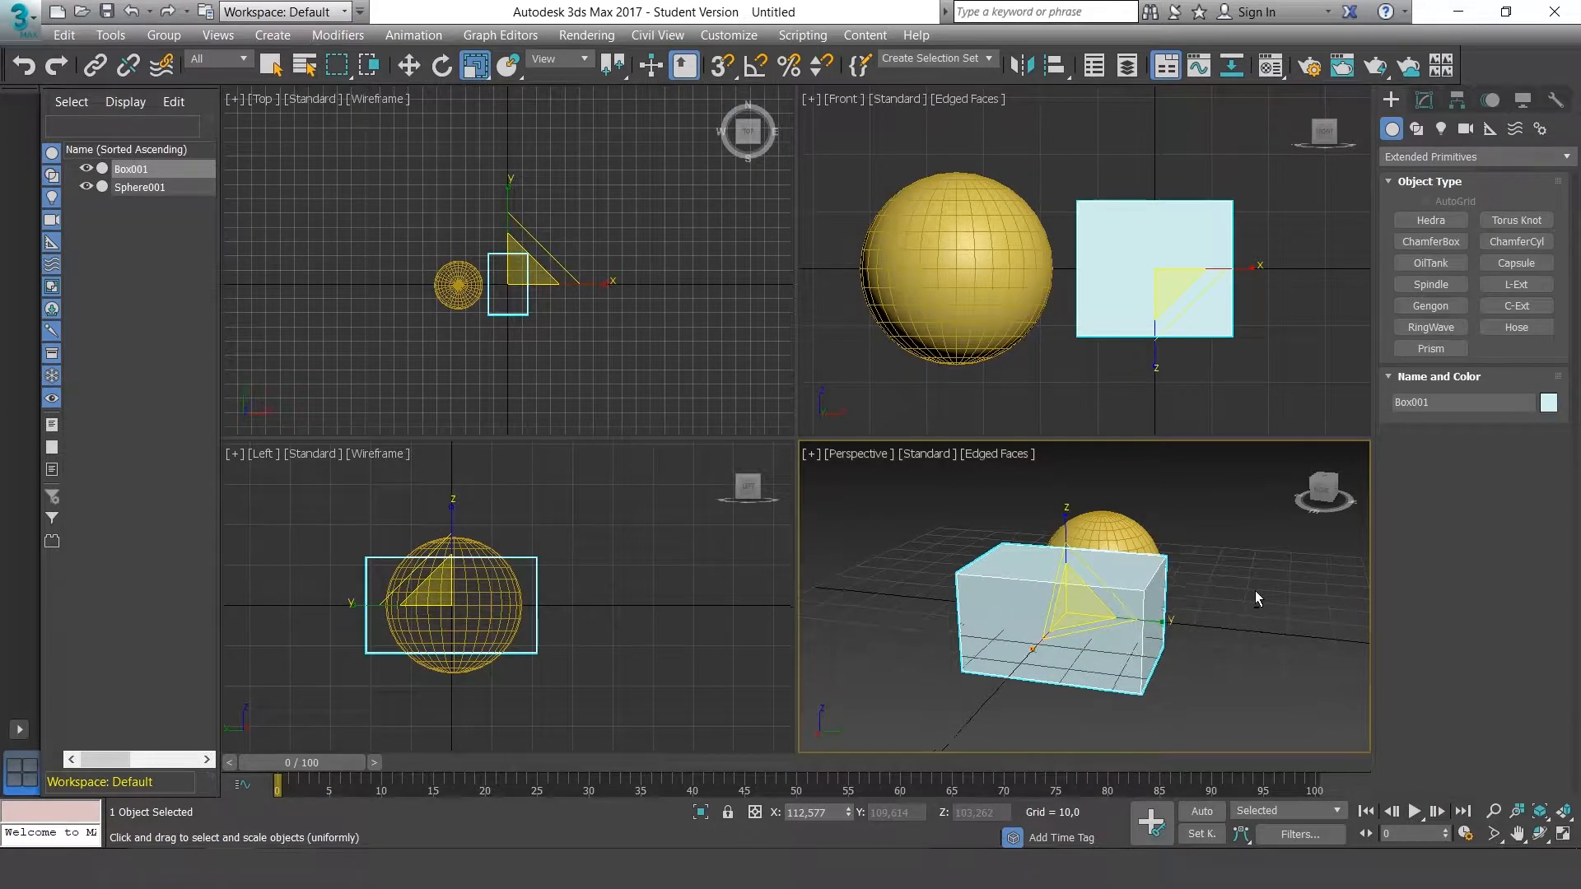
mouse_move(1255, 590)
alt+middle_down()
mouse_move(1209, 603)
mouse_move(1273, 606)
alt+middle_up()
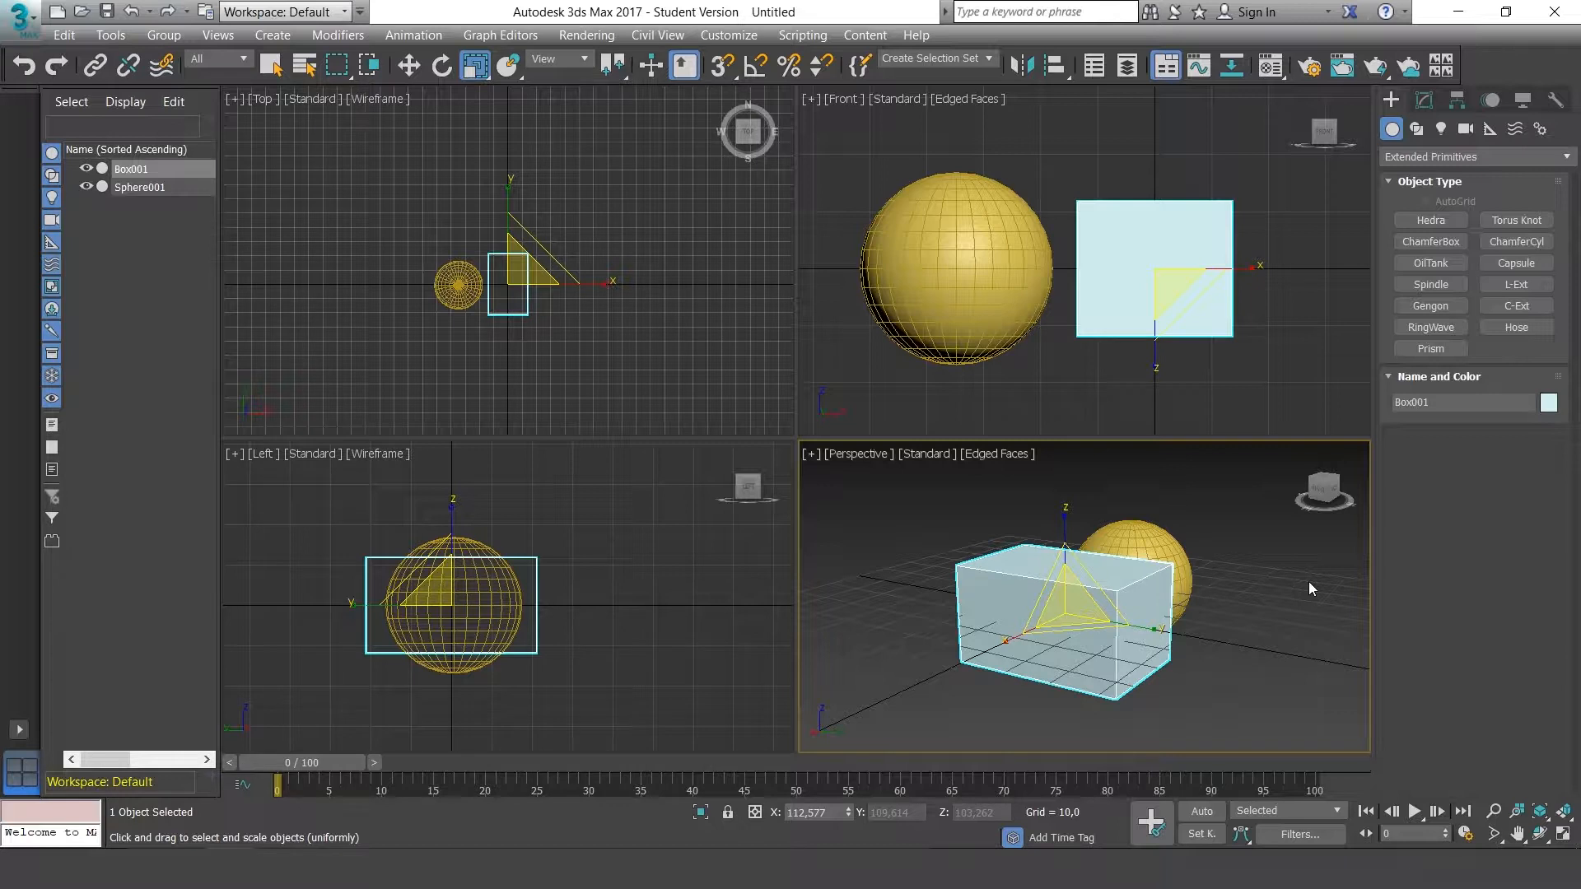
alt+middle_drag(1293, 591, 1226, 605)
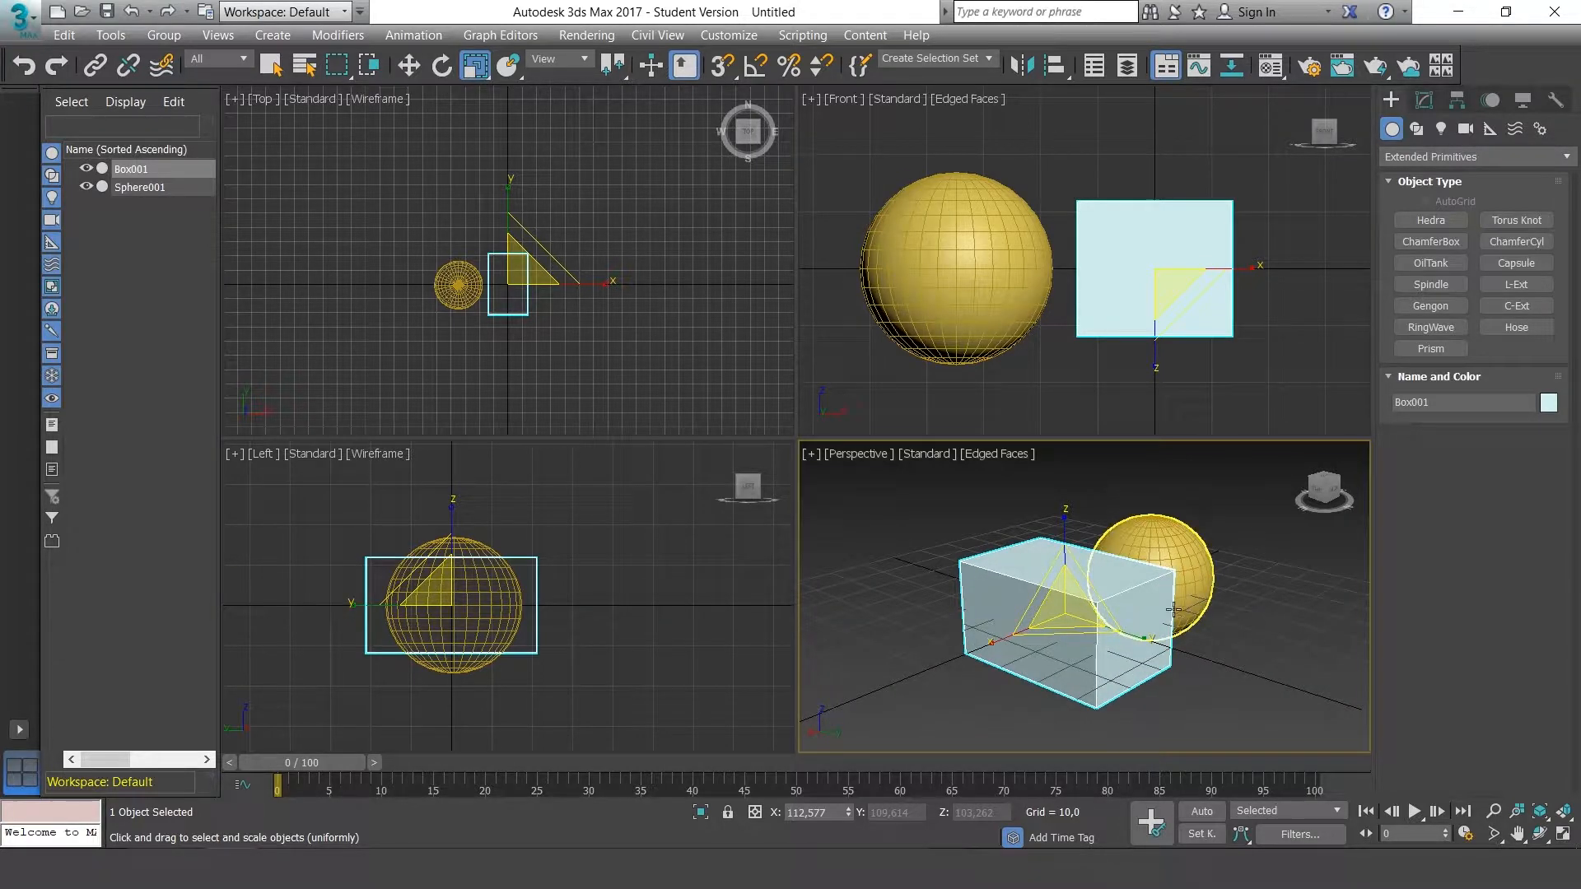
- Show the box's pivot adjustment settings, collapse the Working Pivot section and enable Affect Pivot Only
click(1458, 100)
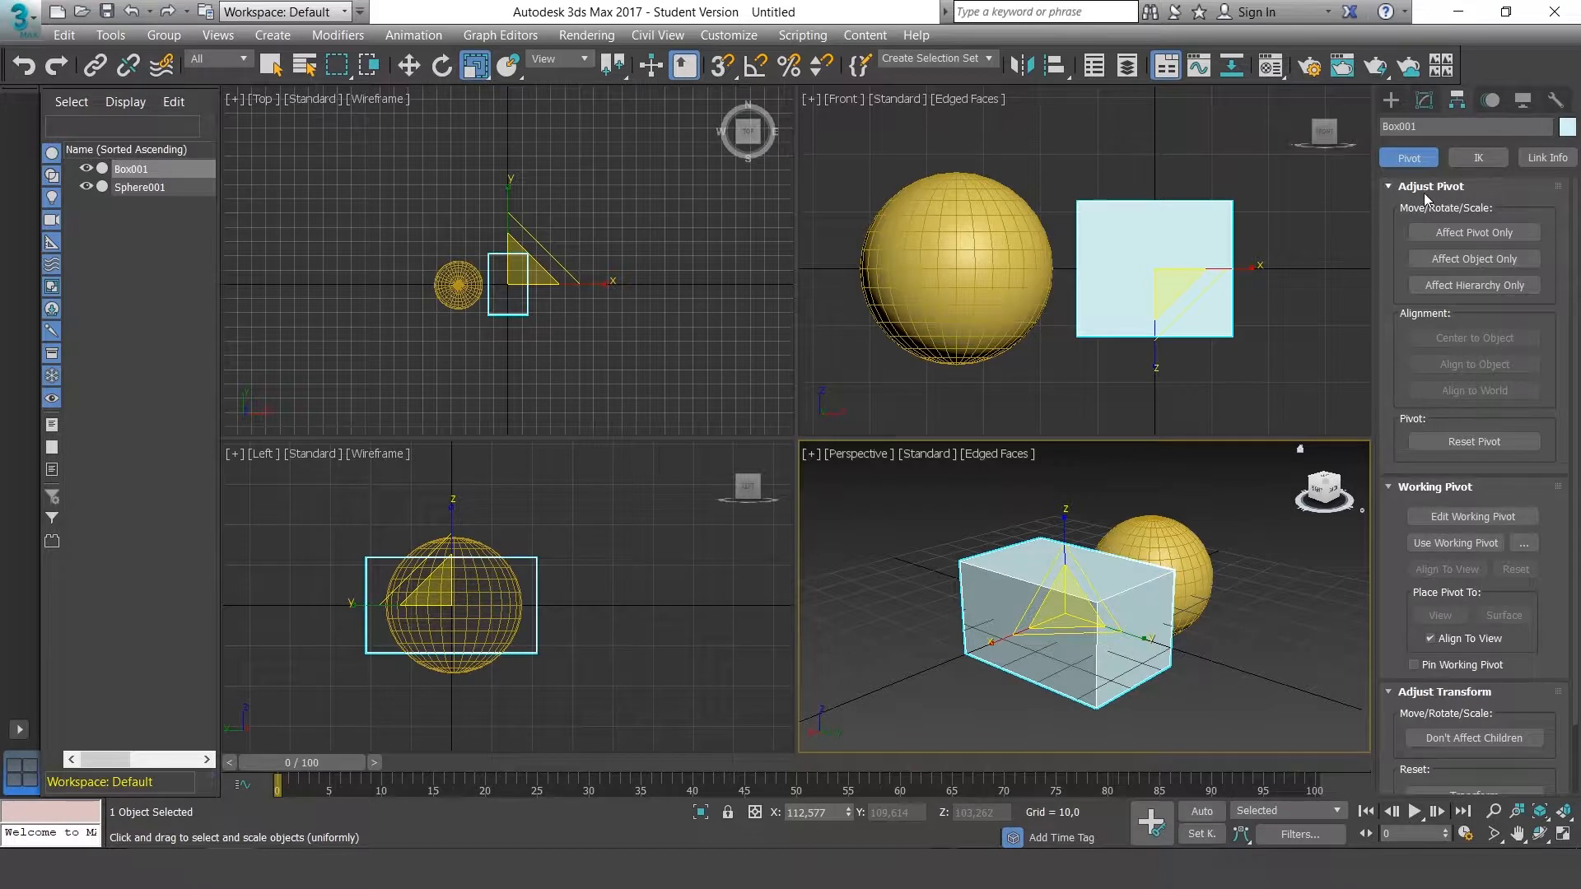
click(1434, 488)
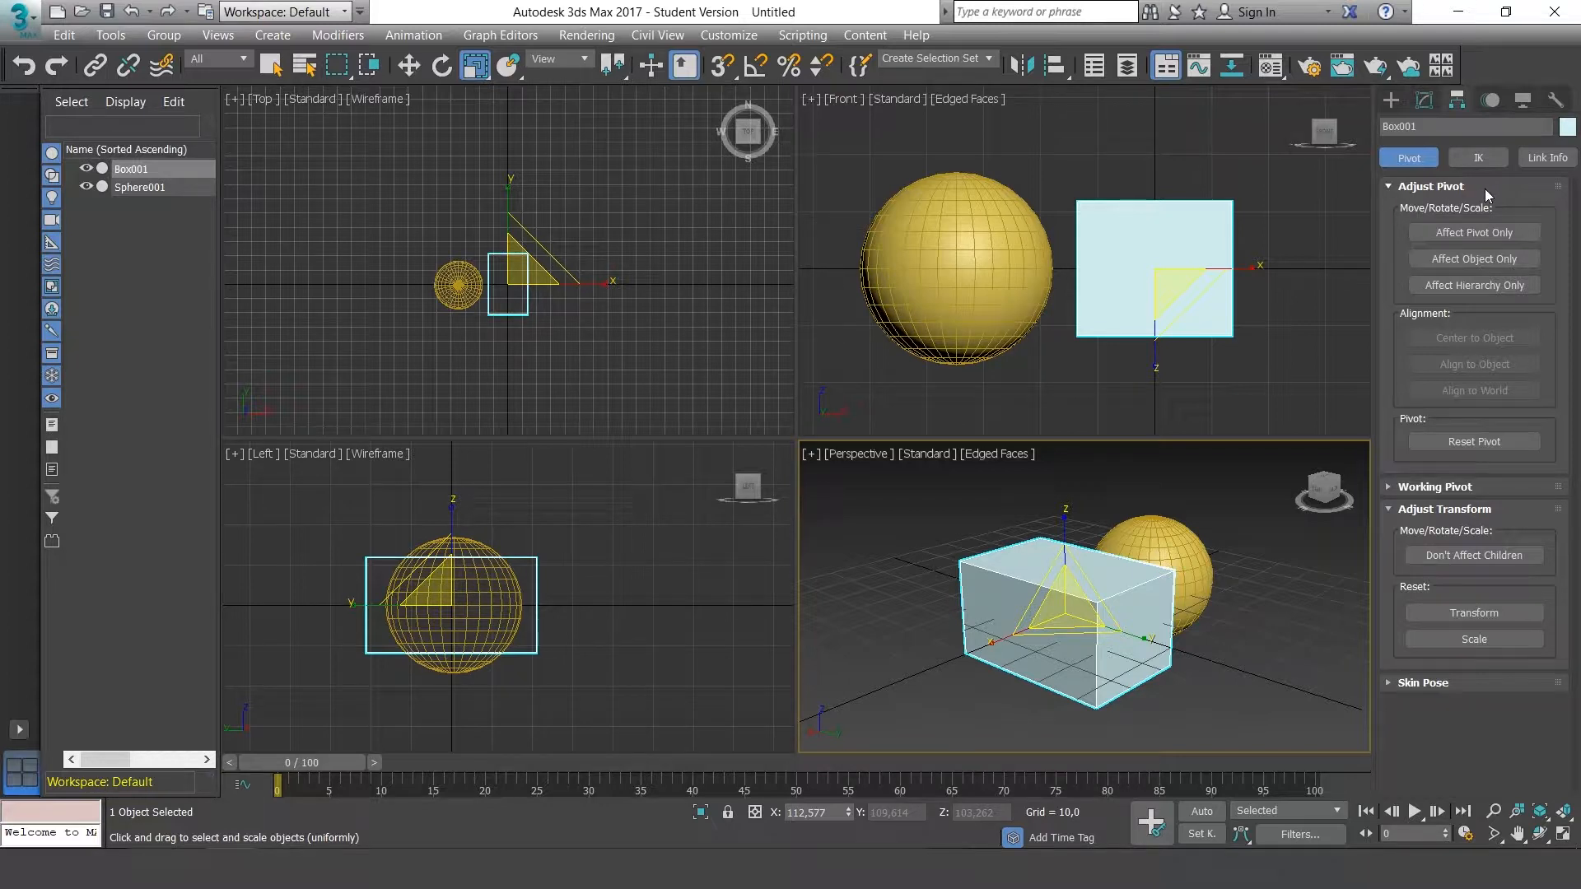
click(1495, 234)
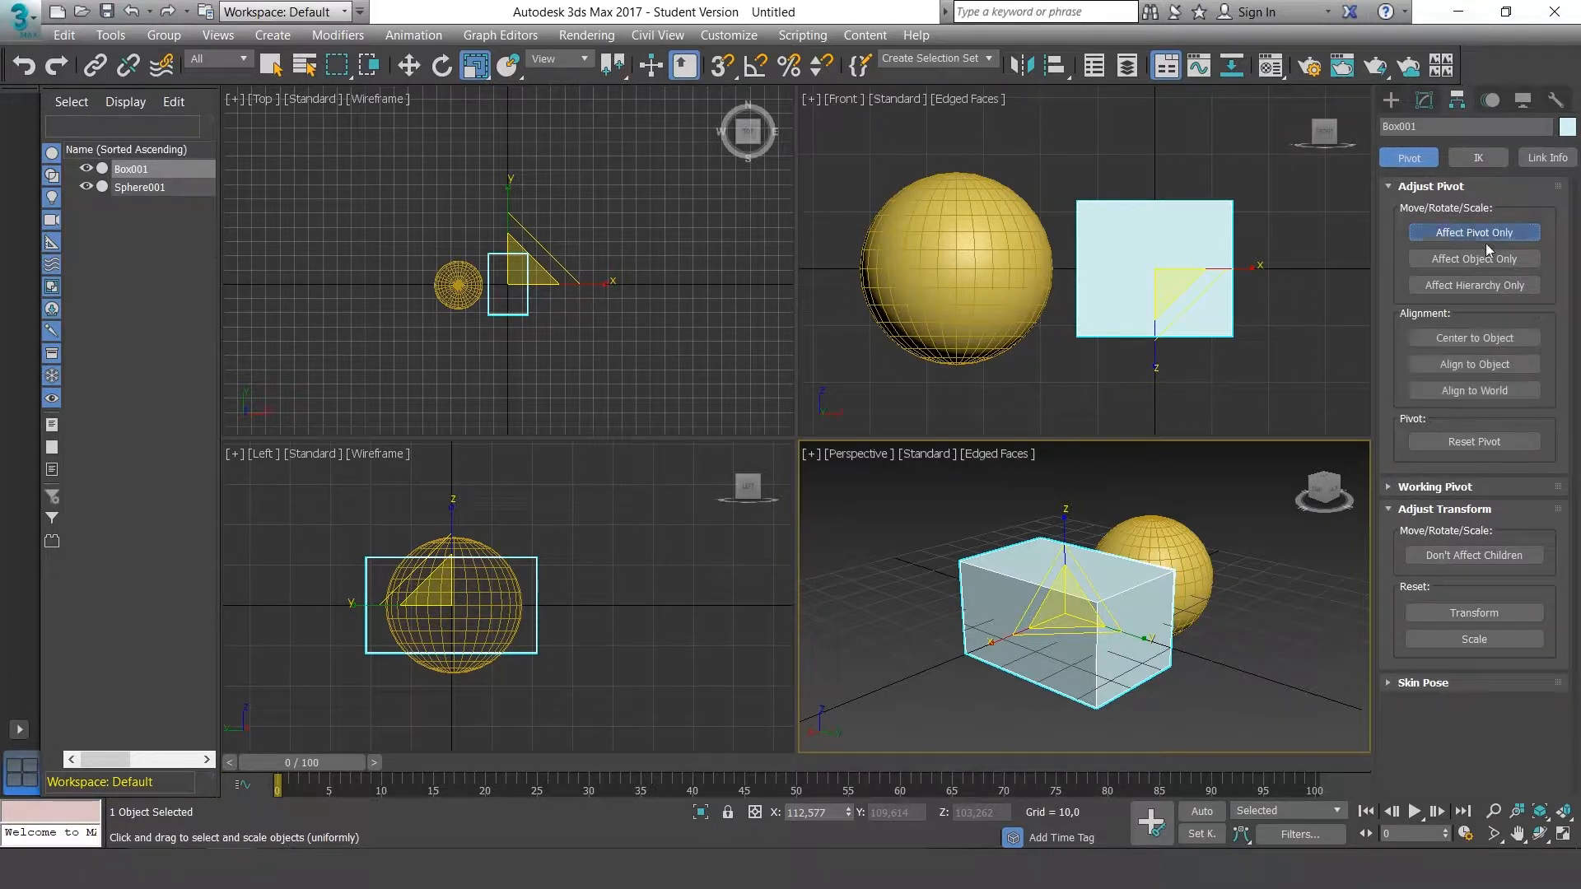
- Try moving only the box's pivot about 8.4 units along X, and undo the move
click(409, 65)
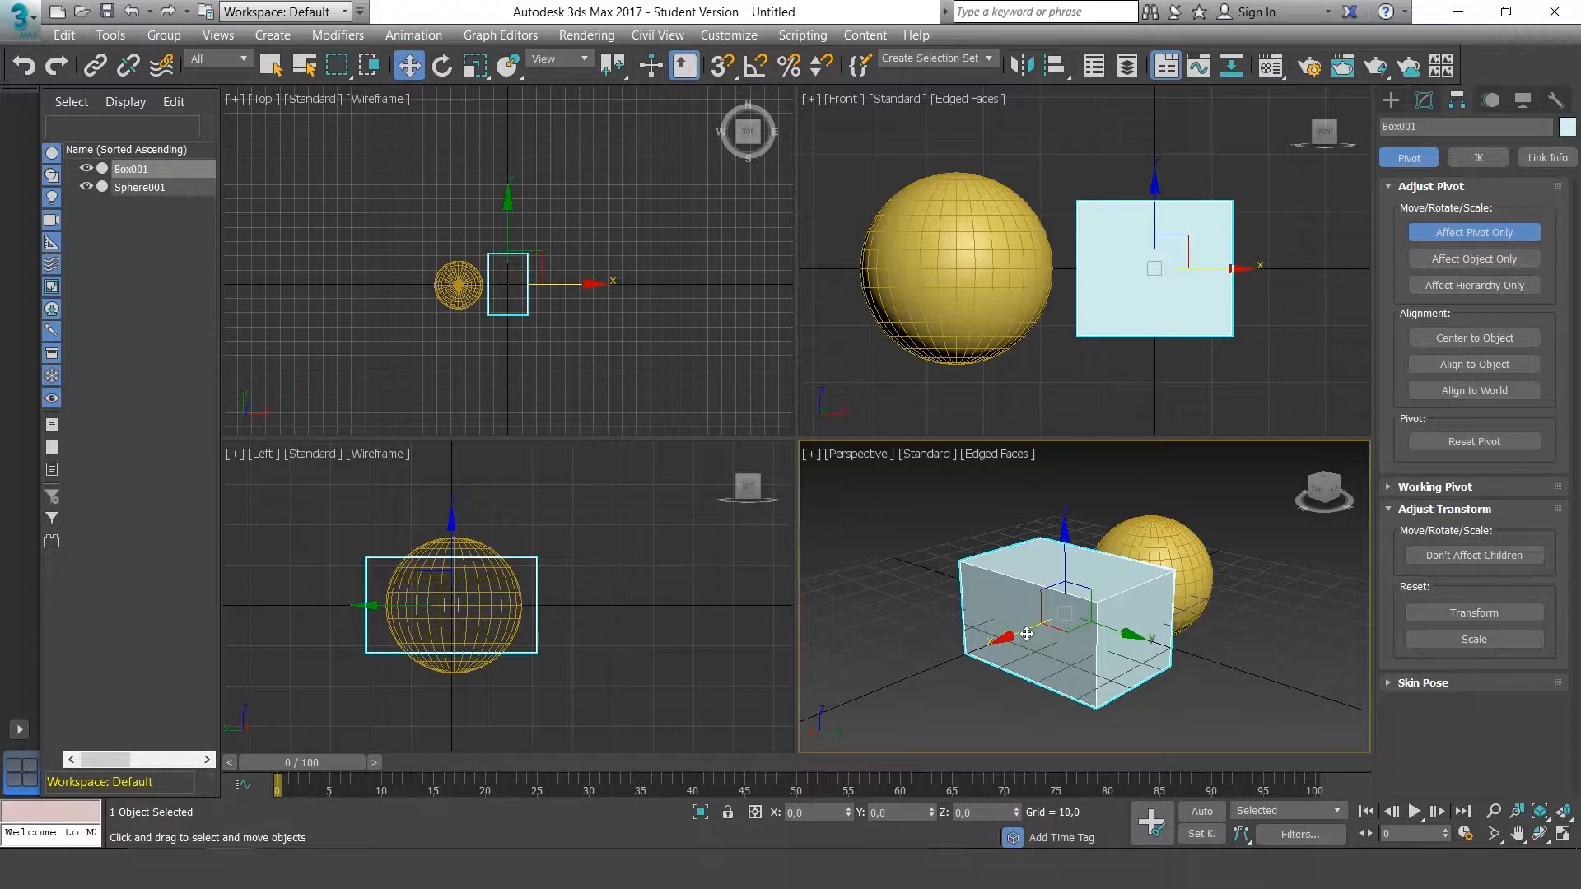
mouse_move(1027, 634)
mouse_down()
mouse_move(892, 694)
mouse_move(1064, 632)
mouse_move(940, 682)
mouse_move(1042, 642)
mouse_move(967, 668)
mouse_move(1014, 649)
mouse_up()
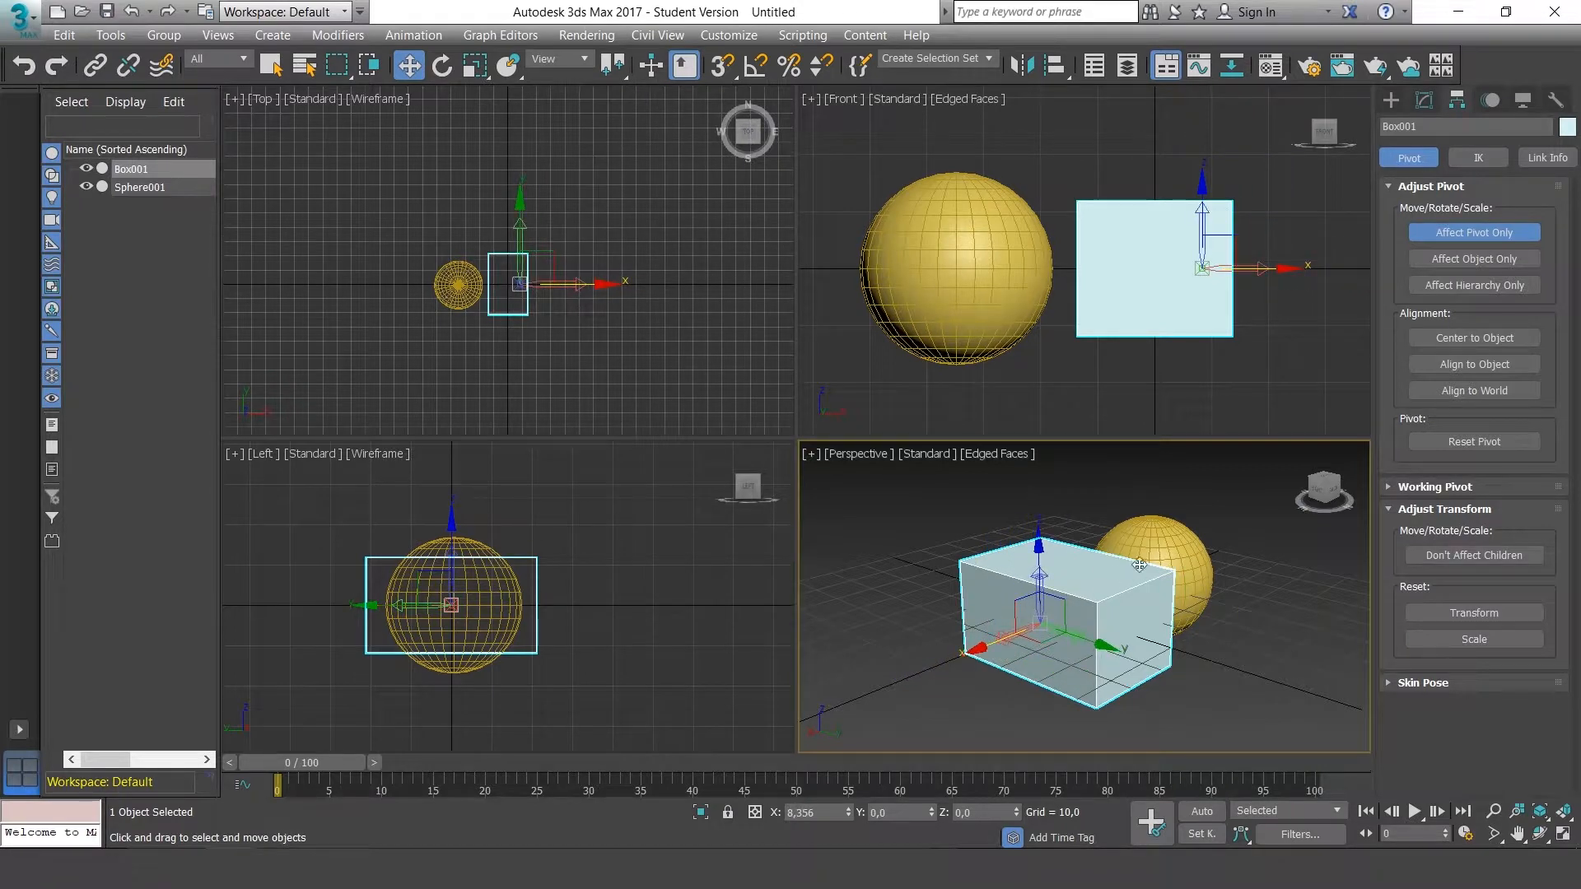
key(ctrl+z)
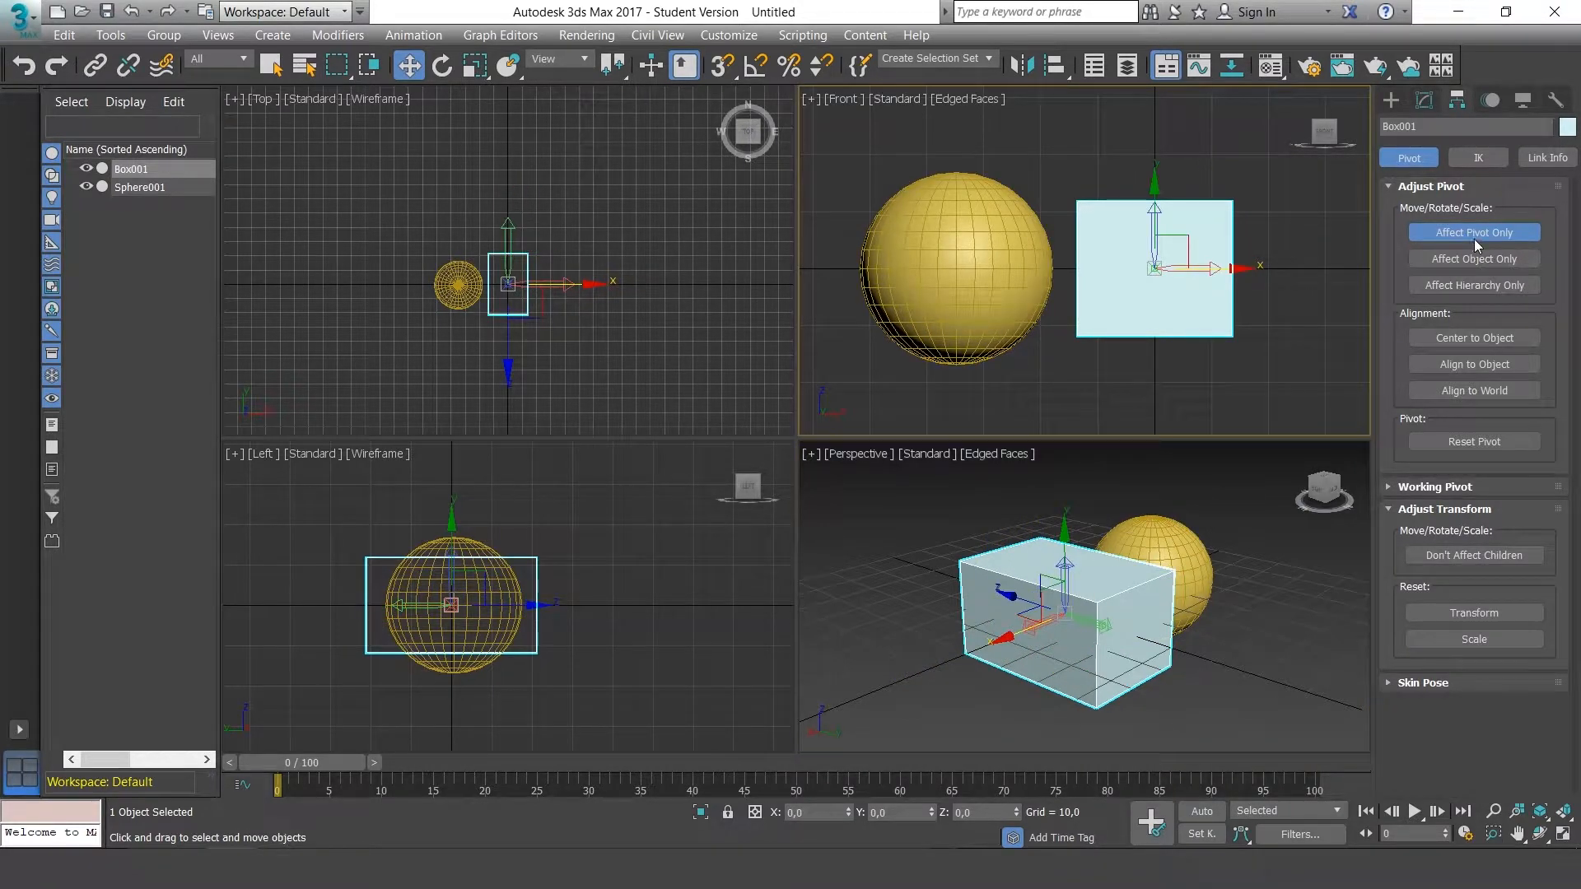
- Use Affect Object Only to shift the box's geometry about 12 units along X without moving its pivot
click(1481, 260)
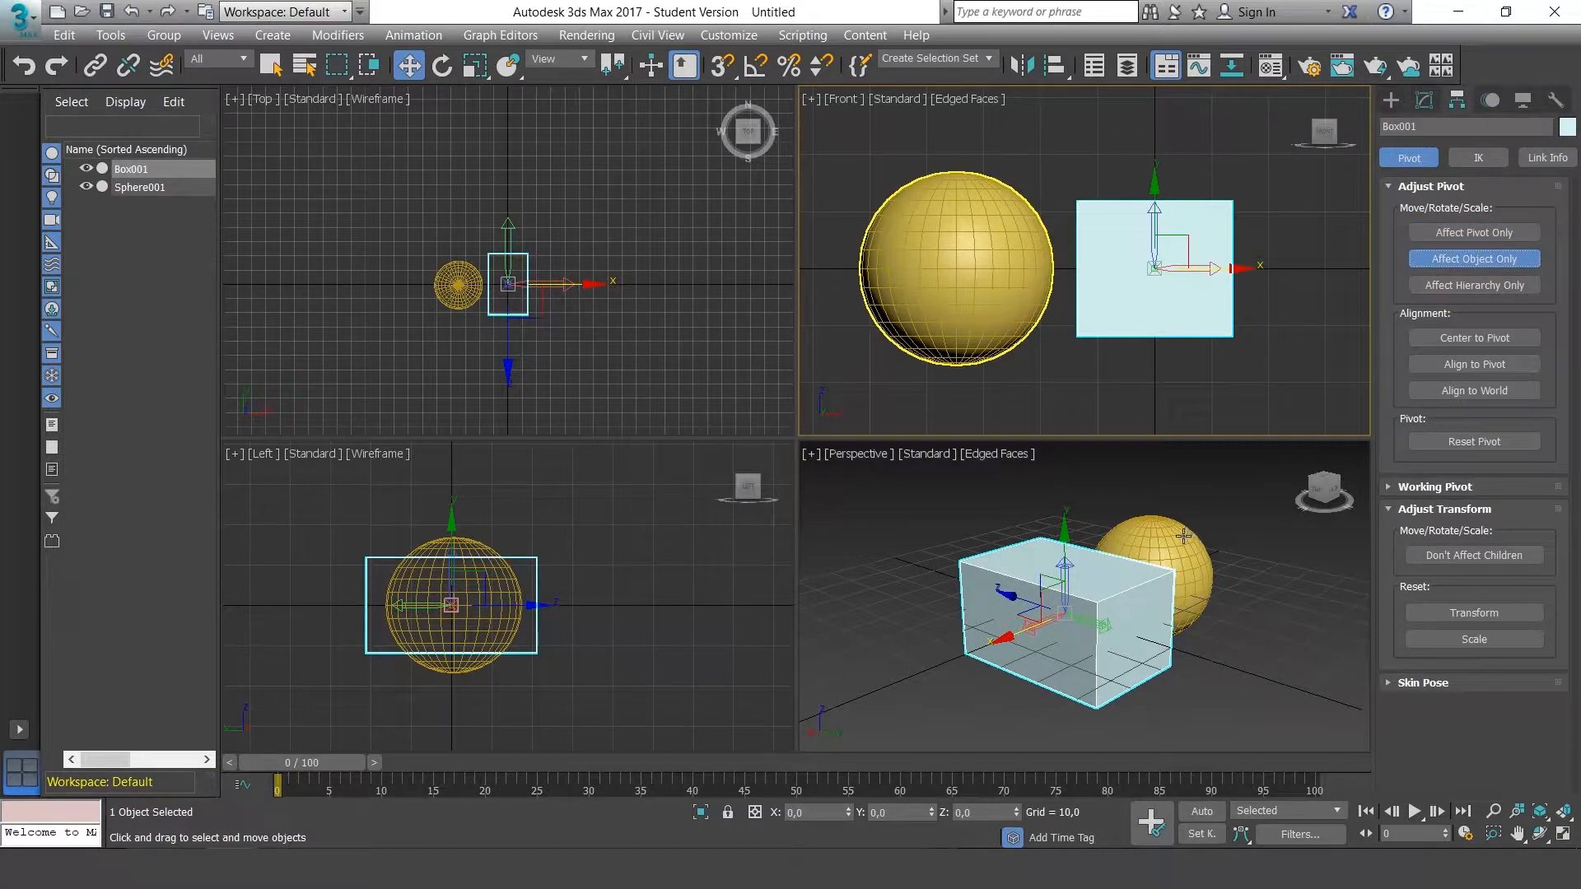
click(1019, 635)
mouse_move(1020, 635)
mouse_down()
mouse_move(898, 687)
mouse_move(1021, 649)
mouse_move(958, 675)
mouse_move(998, 656)
mouse_up()
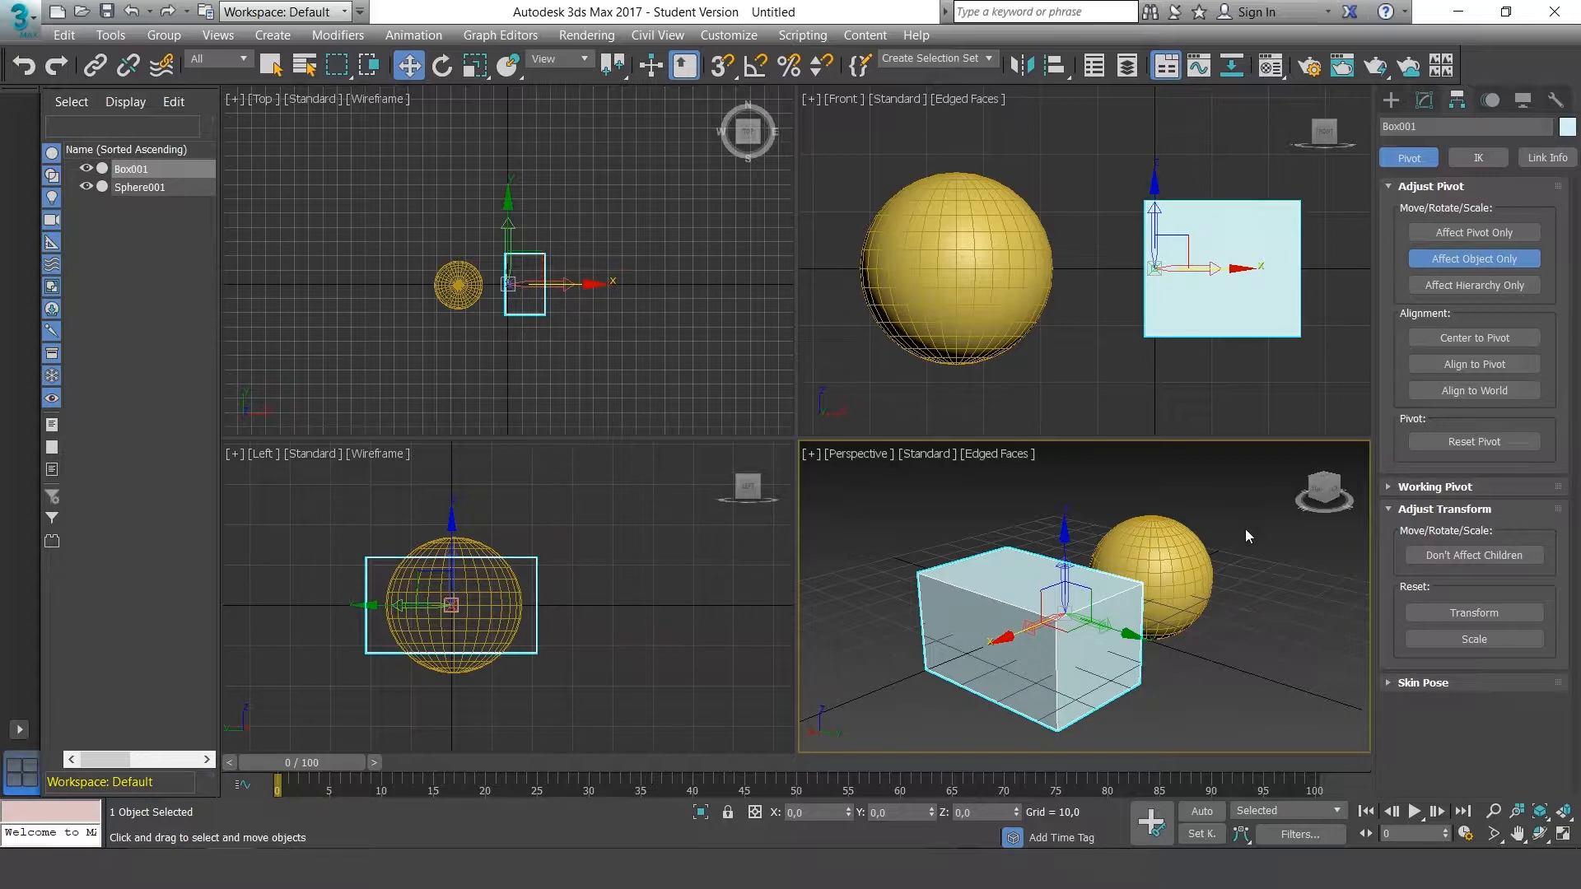
alt+middle_drag(1227, 599, 1178, 626)
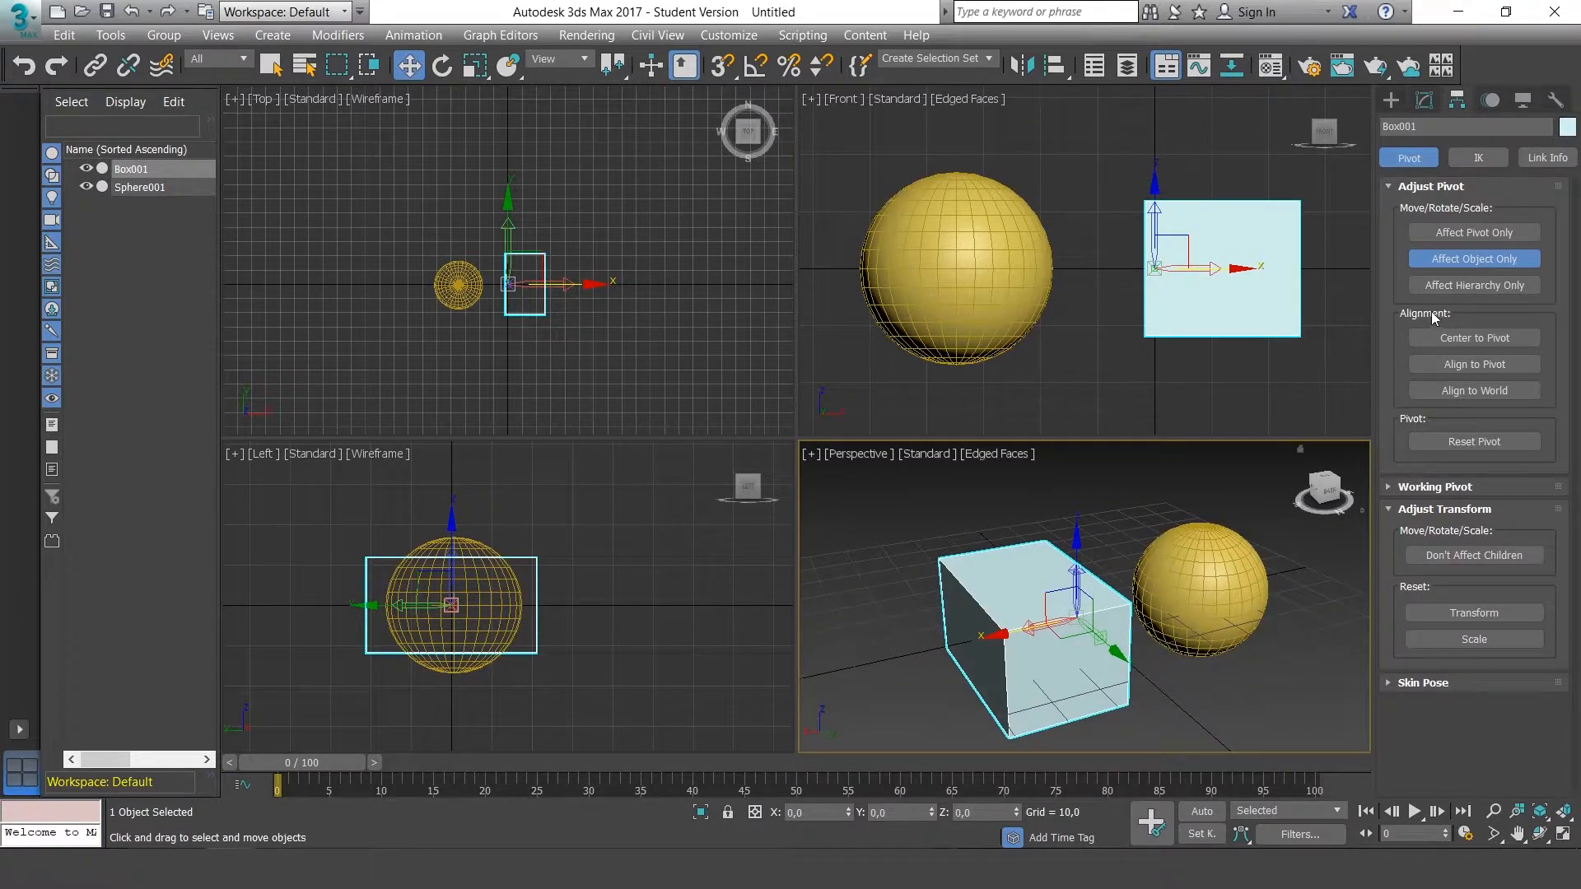
- Center the box's pivot to the object using Affect Pivot Only, and switch that mode off
click(1481, 239)
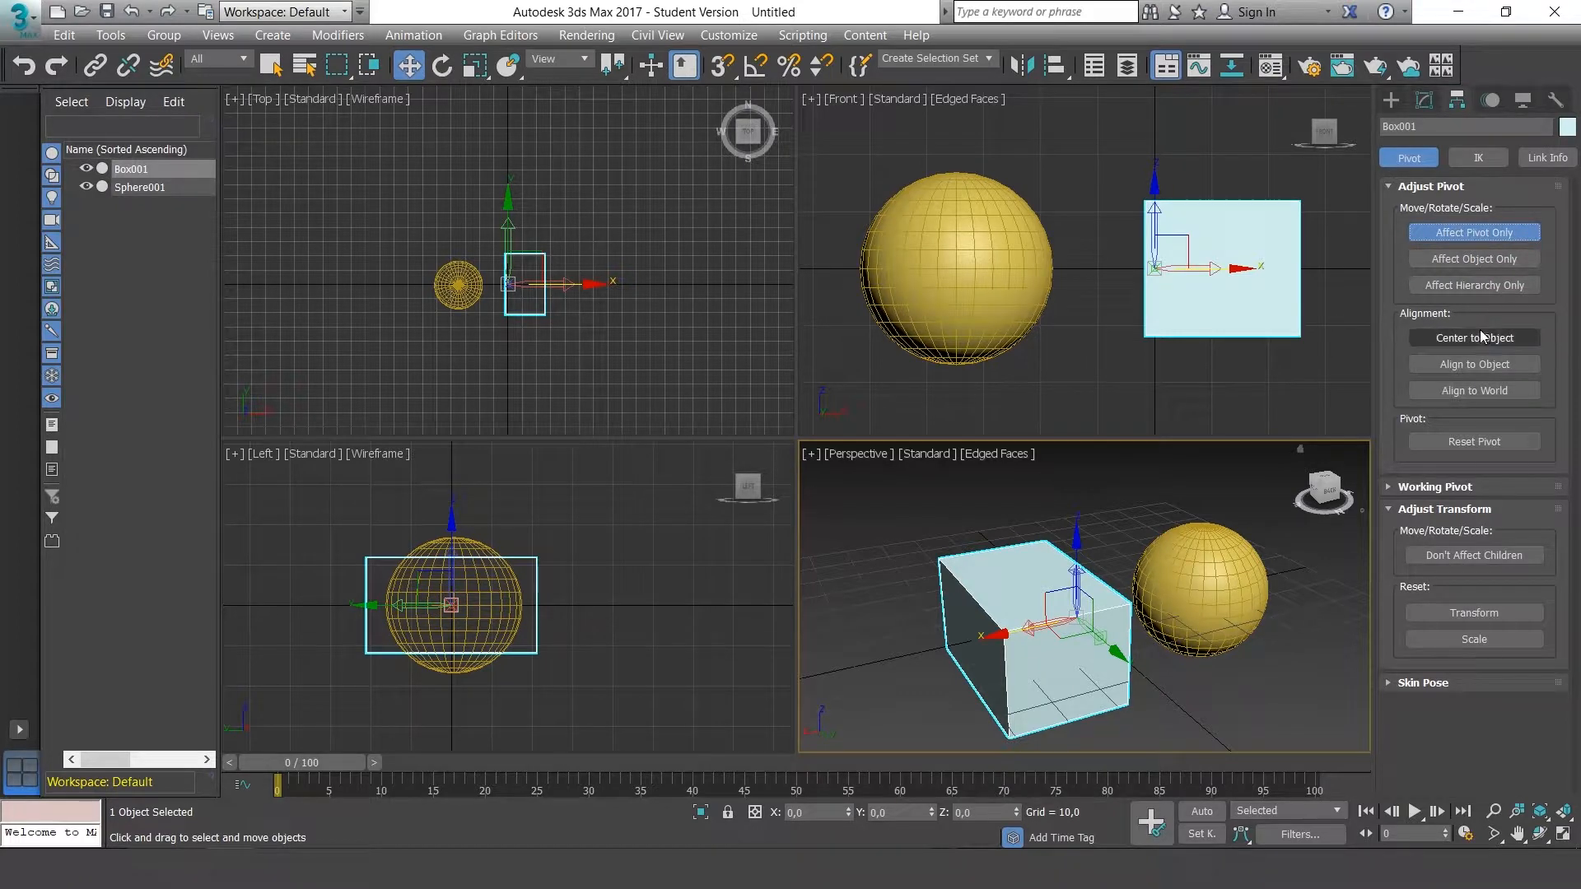
click(1474, 338)
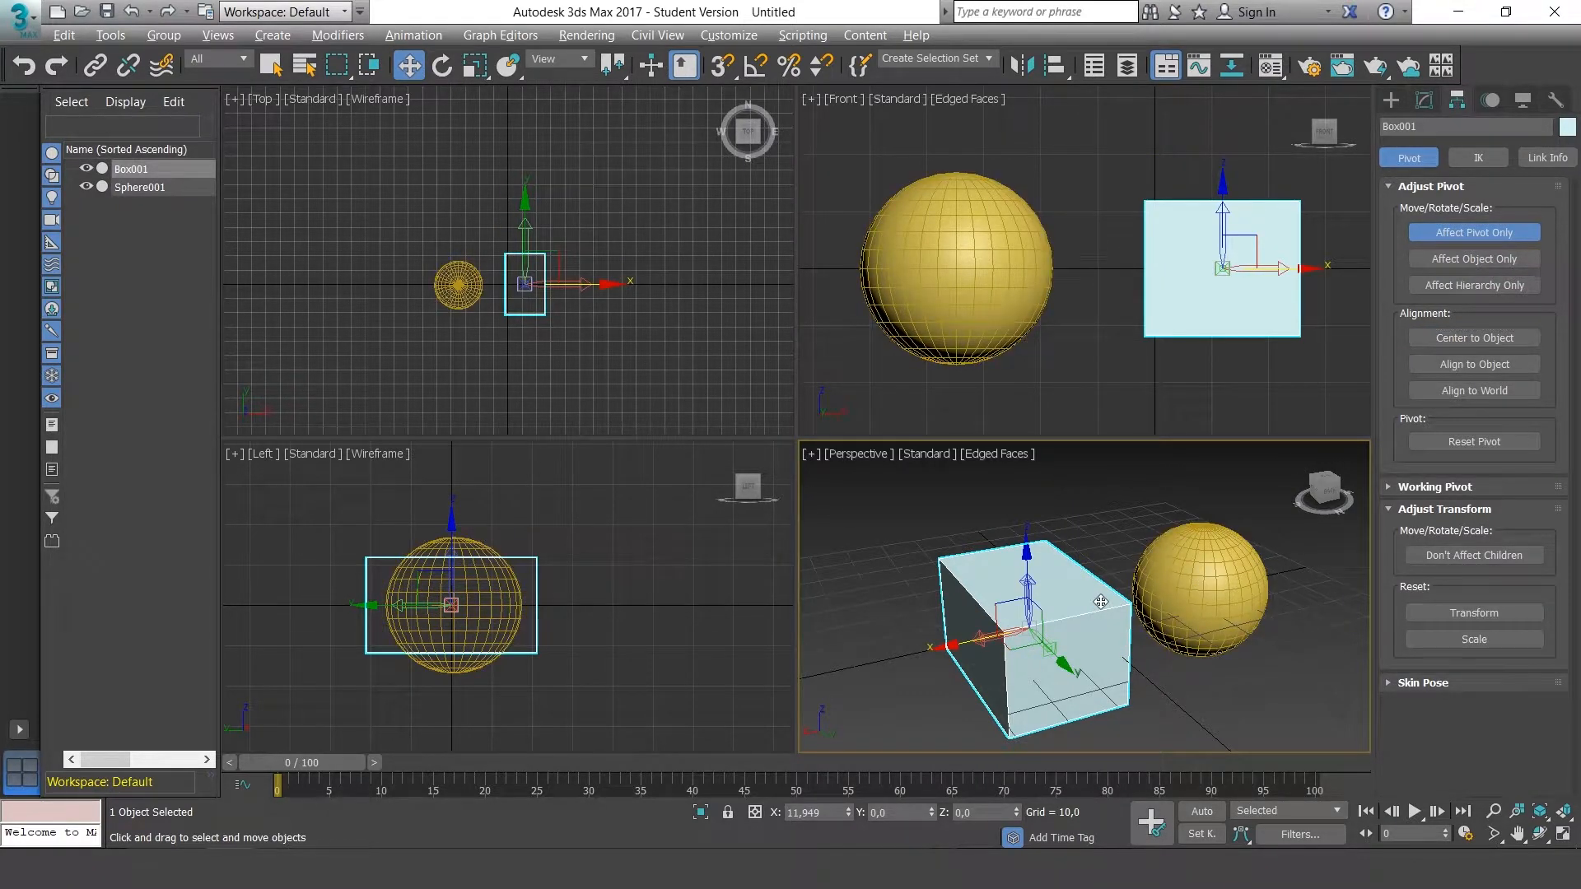
alt+middle_drag(1133, 601, 1149, 628)
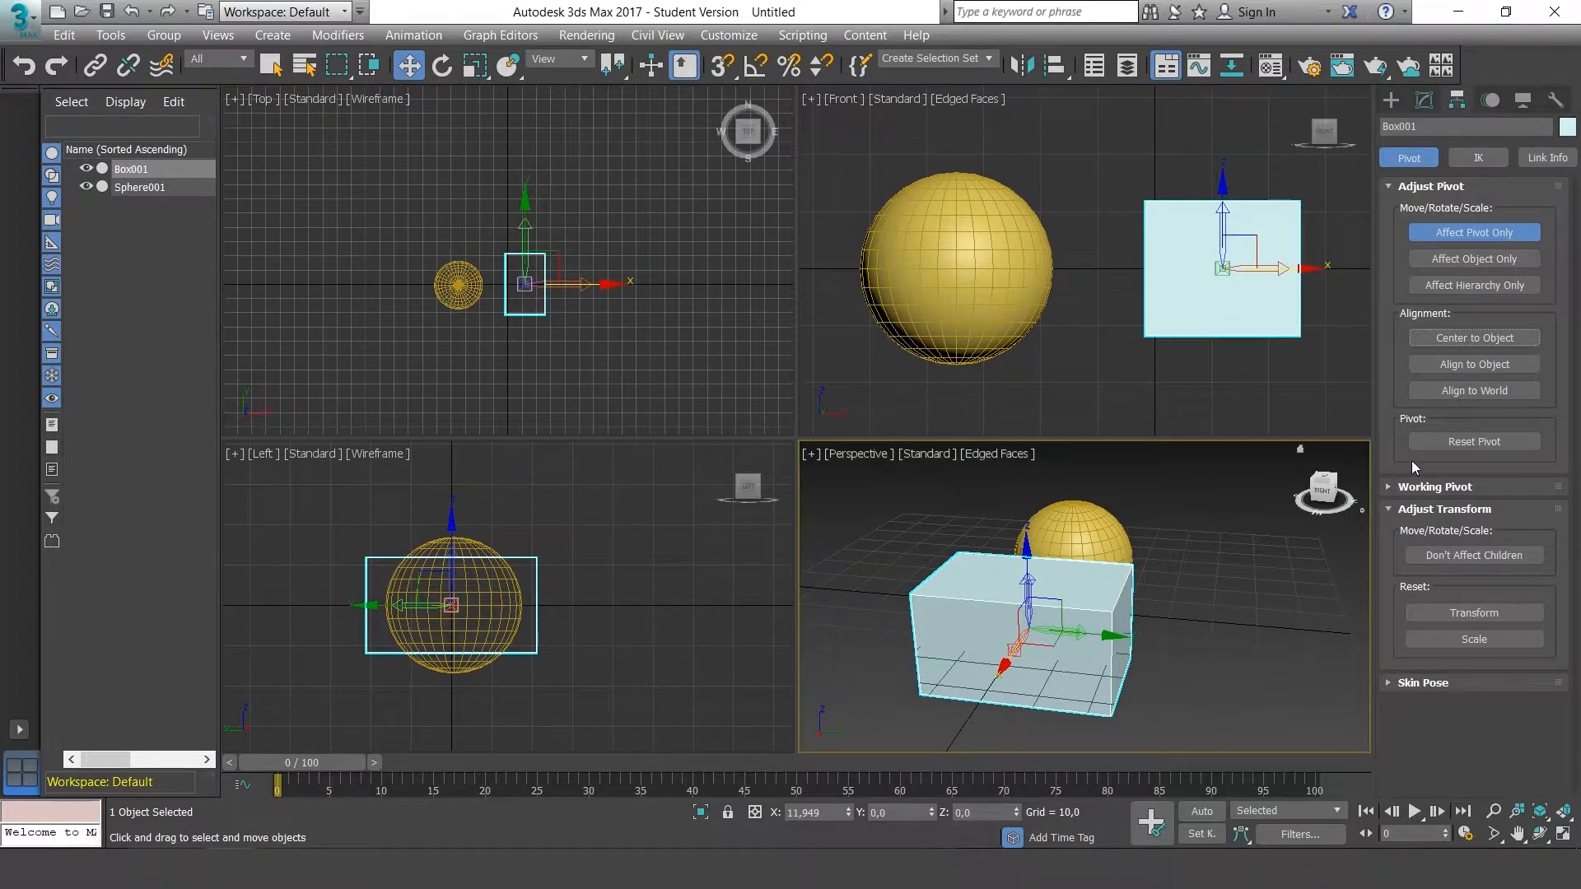
click(1491, 260)
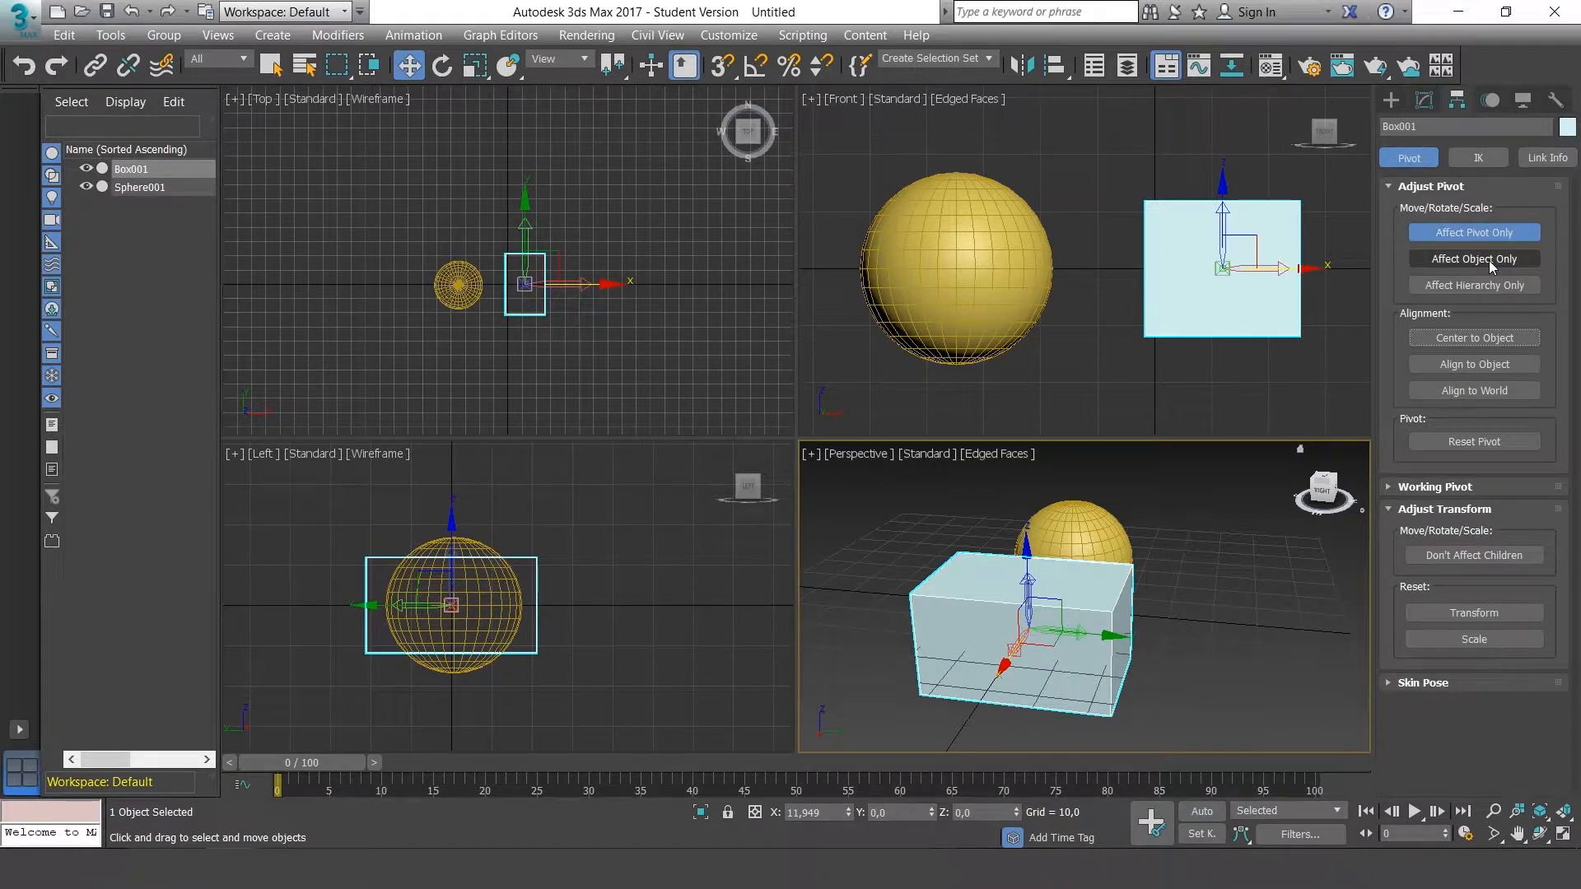
click(1491, 236)
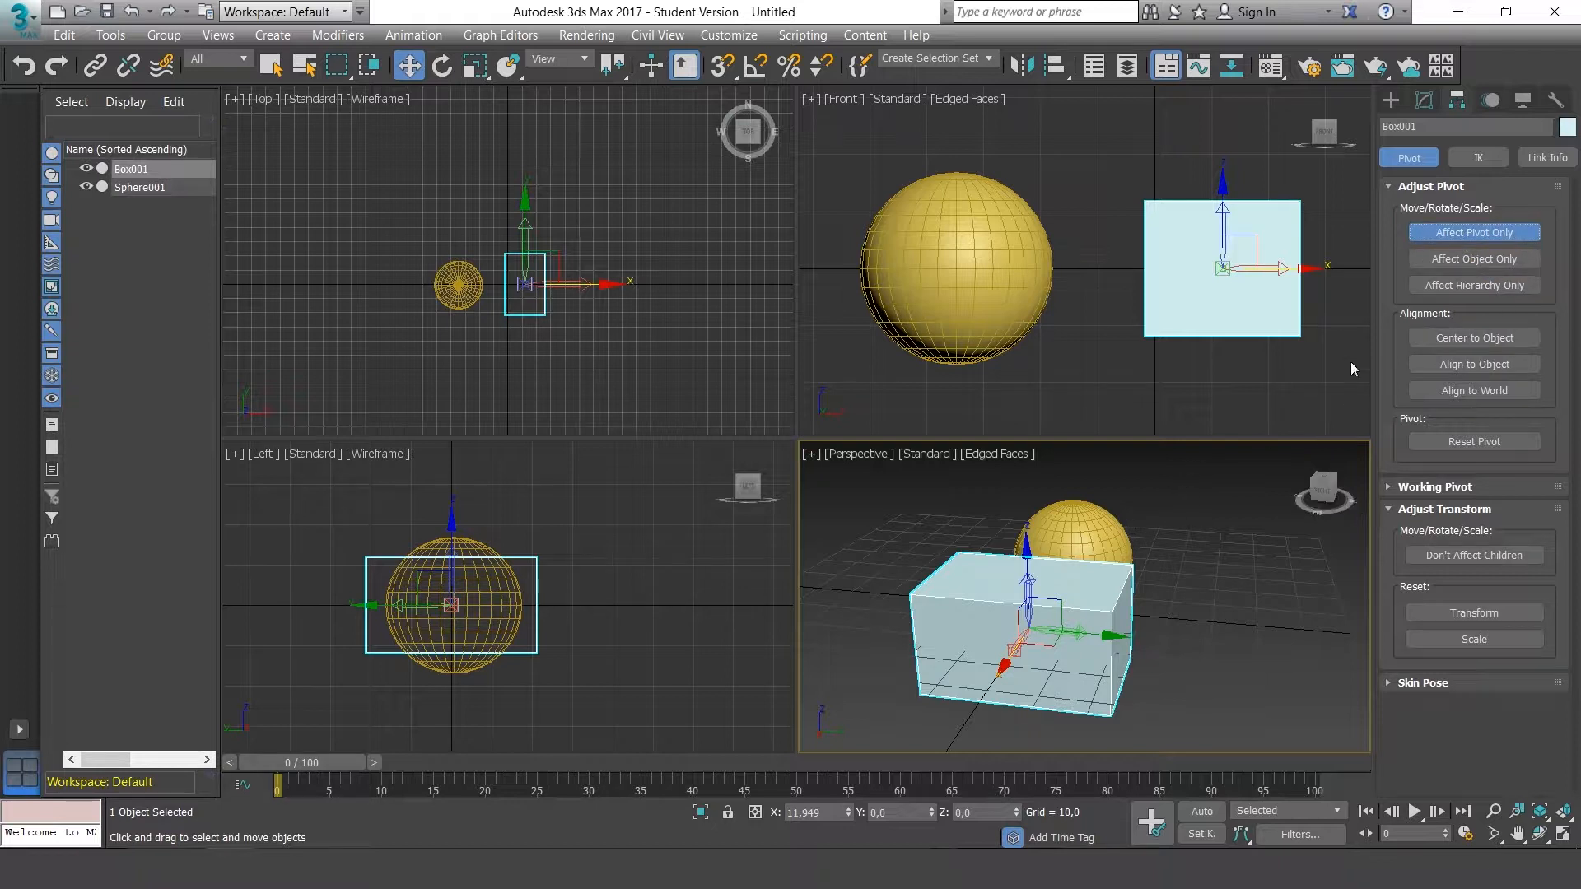
click(1476, 234)
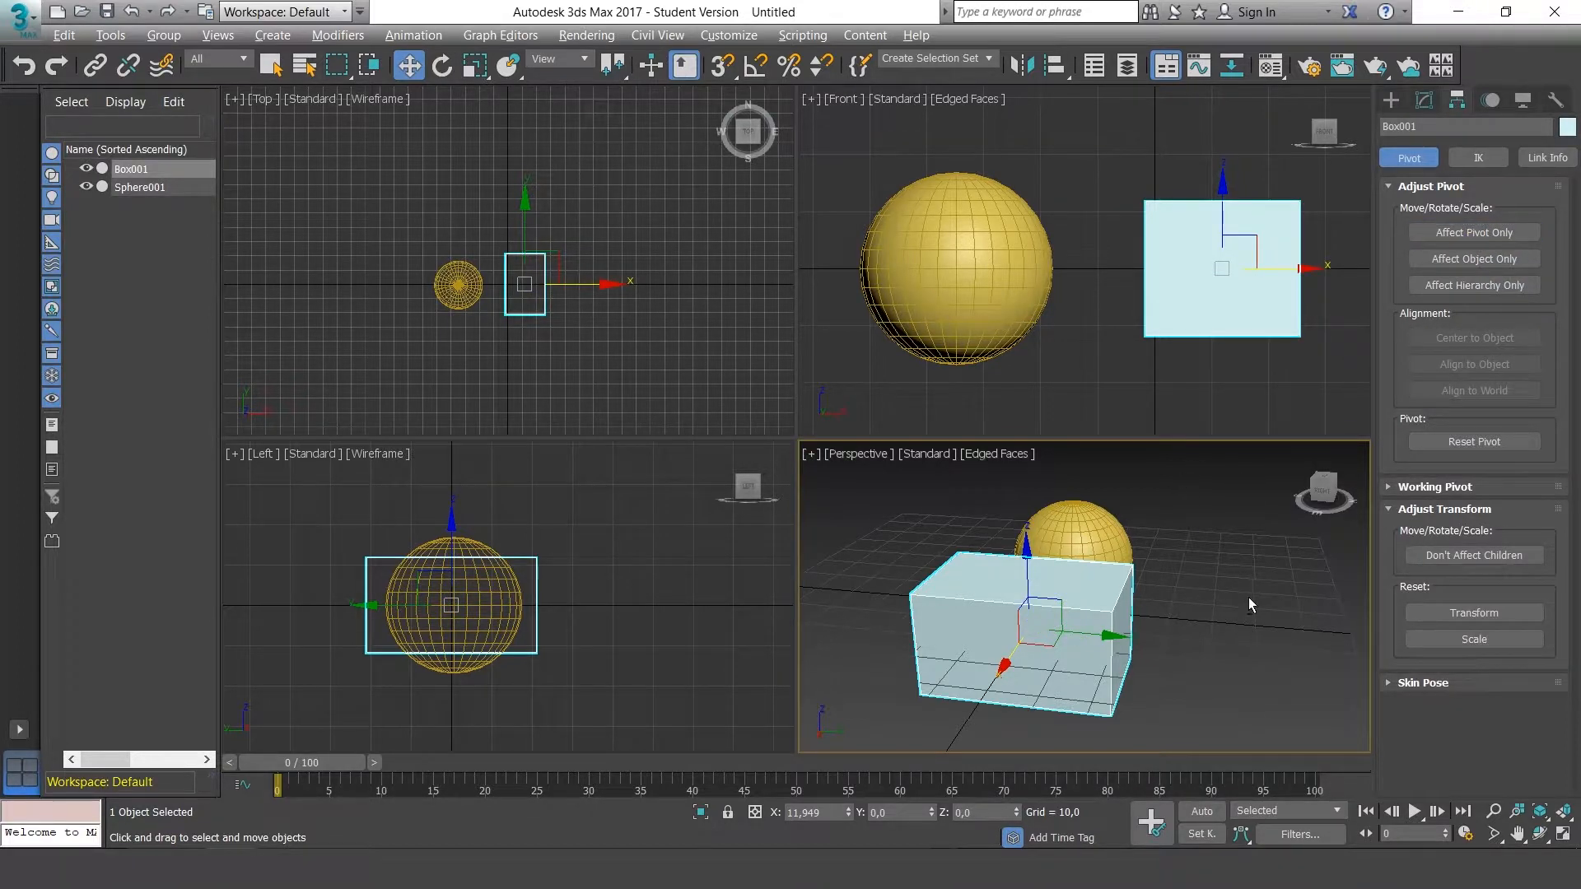
- Scale the box up uniformly to about 145.2% in X, 141.4% in Y and 133.2% in Z
alt+middle_drag(1248, 597, 1283, 598)
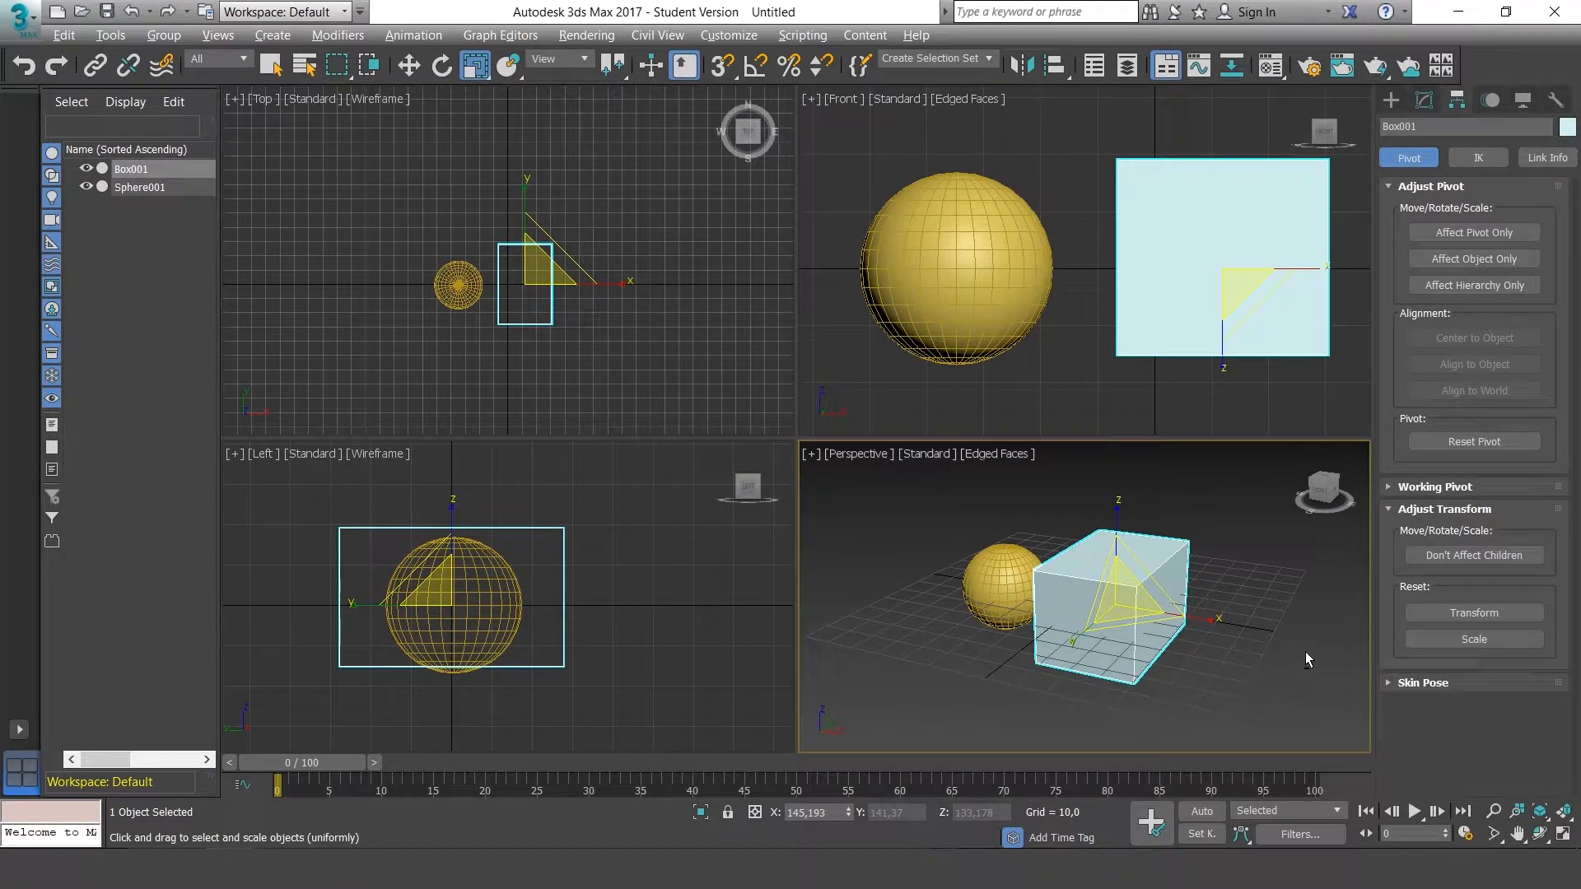
alt+middle_drag(1306, 631, 1349, 644)
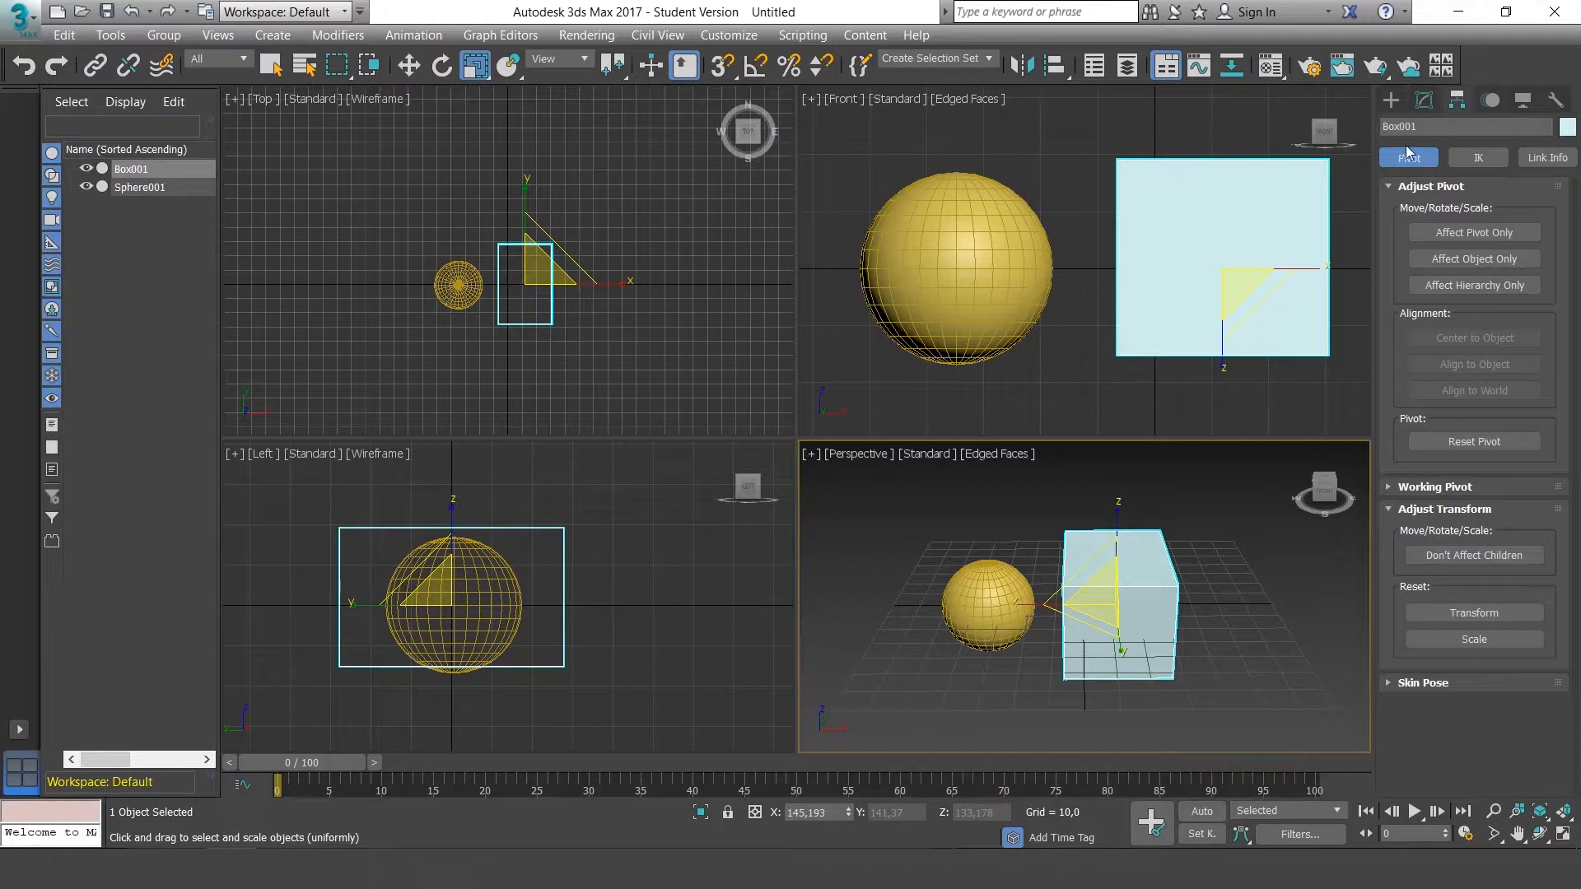
- Display the box's base parameters and scale it uniformly to about 159.2% in X, 155% in Y and 146.1% in Z
click(1424, 101)
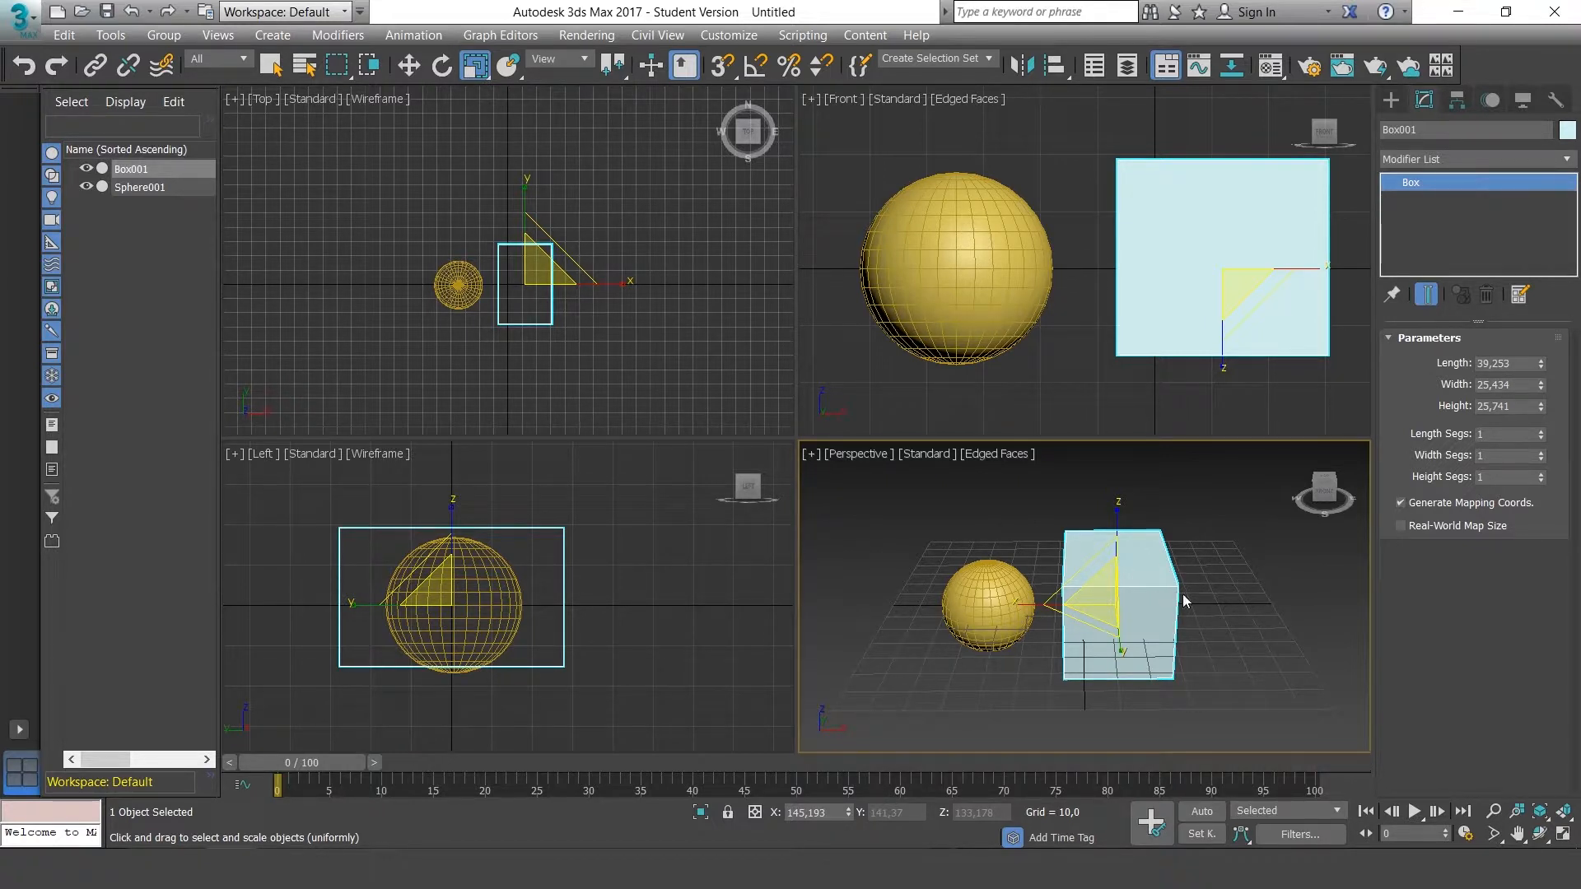
alt+middle_drag(1184, 600, 1165, 594)
mouse_move(1111, 598)
mouse_down()
mouse_move(1147, 557)
mouse_move(1114, 595)
mouse_up()
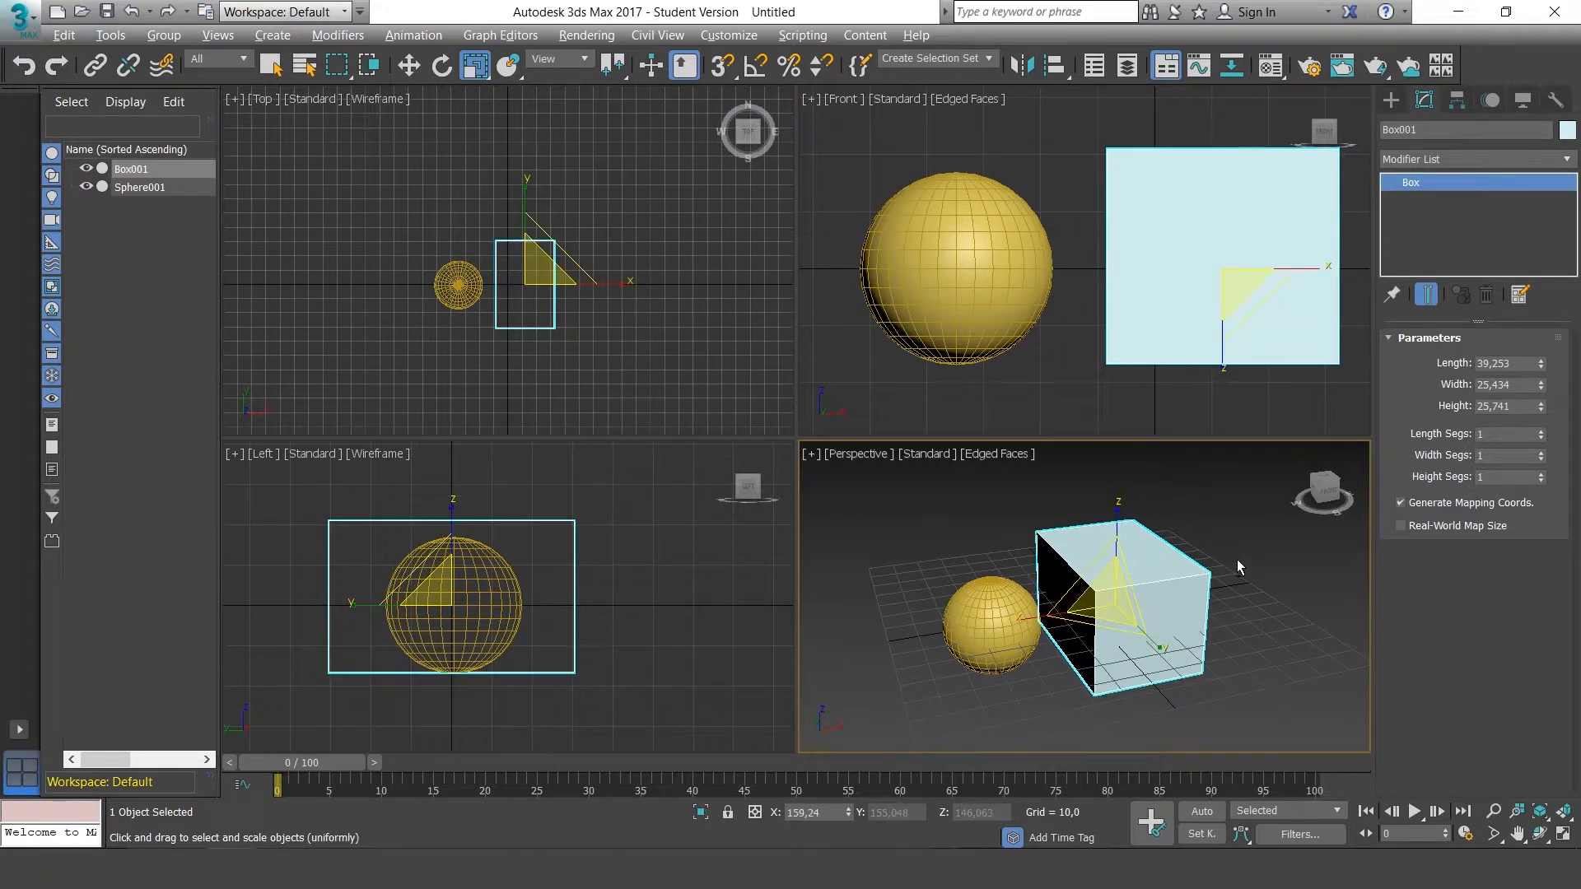
alt+middle_drag(1237, 561, 1224, 604)
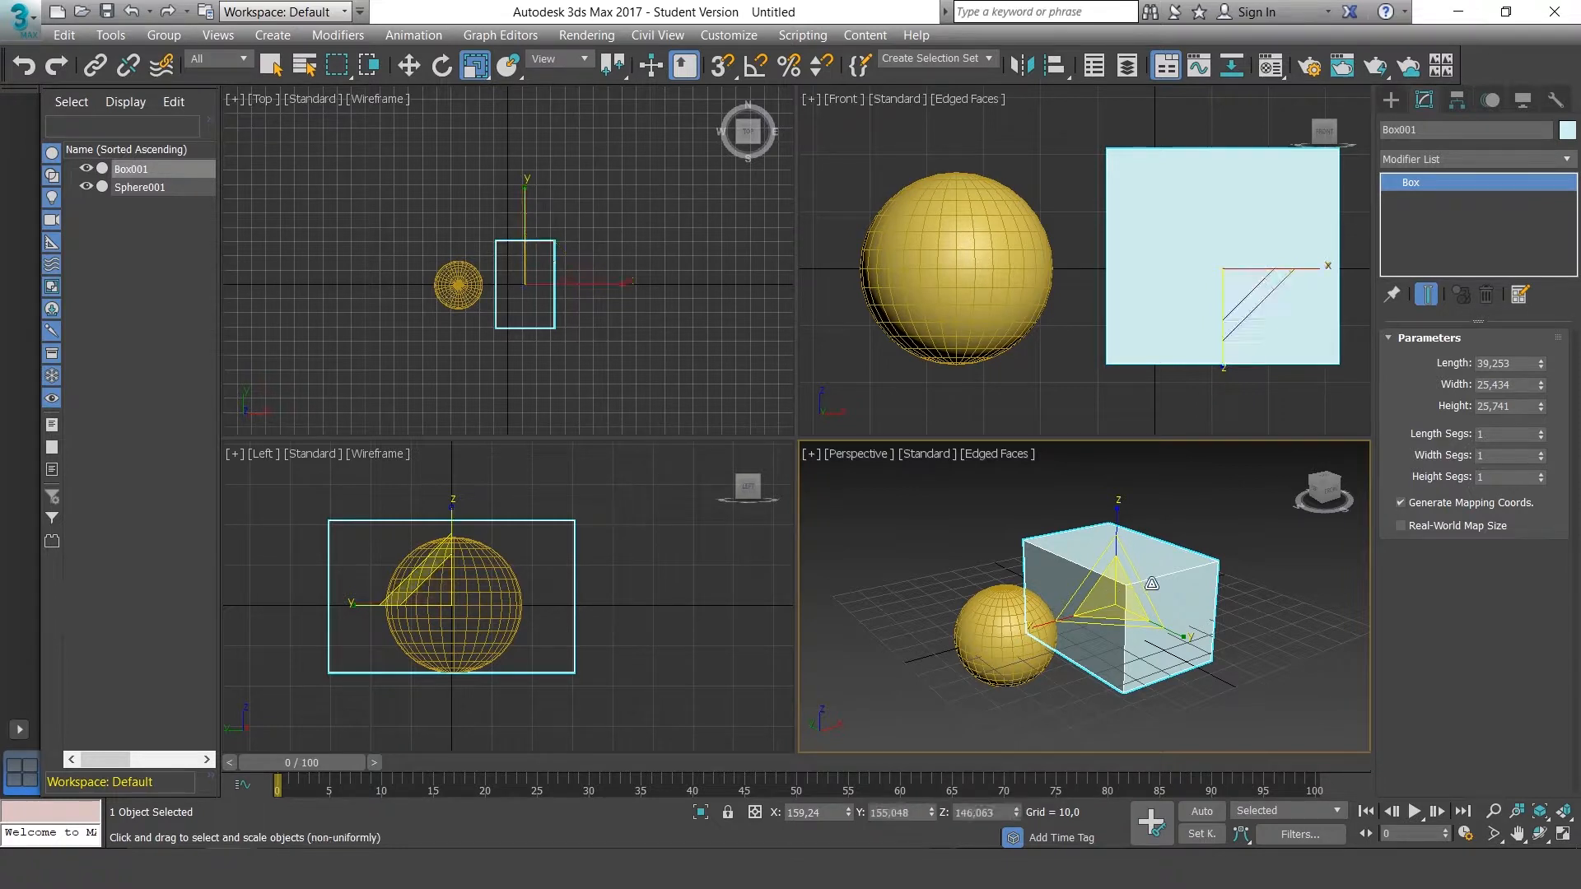
- Enlarge the box uniformly again to about 171.6% in X, 167% in Y and 157.4% in Z
alt+middle_drag(1107, 596, 1188, 557)
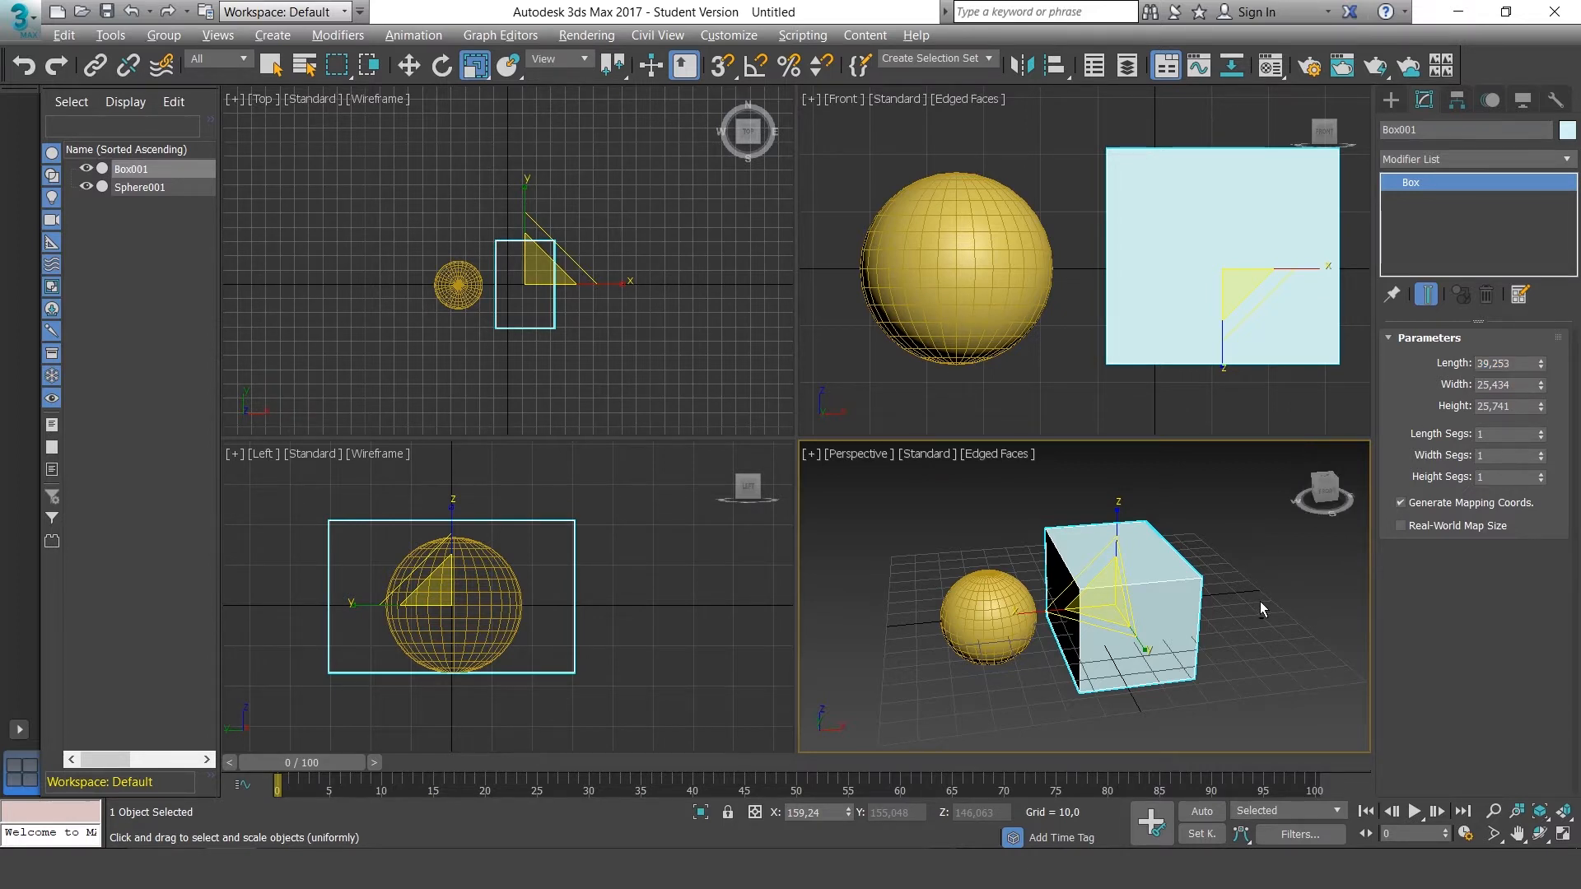
alt+middle_drag(1260, 601, 1168, 594)
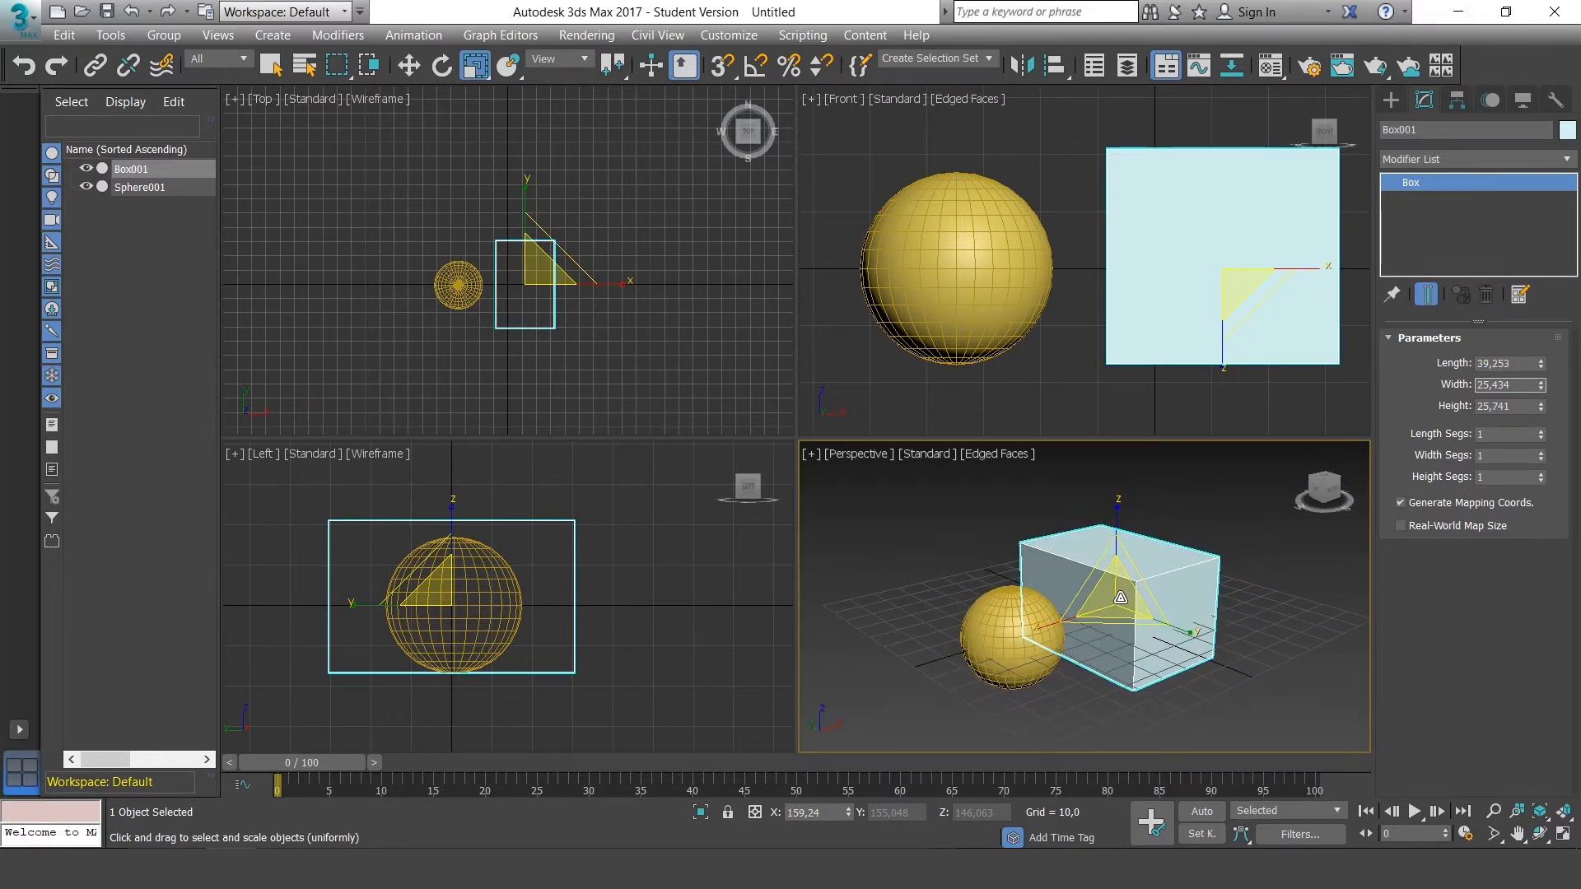
drag(1121, 597, 1211, 574)
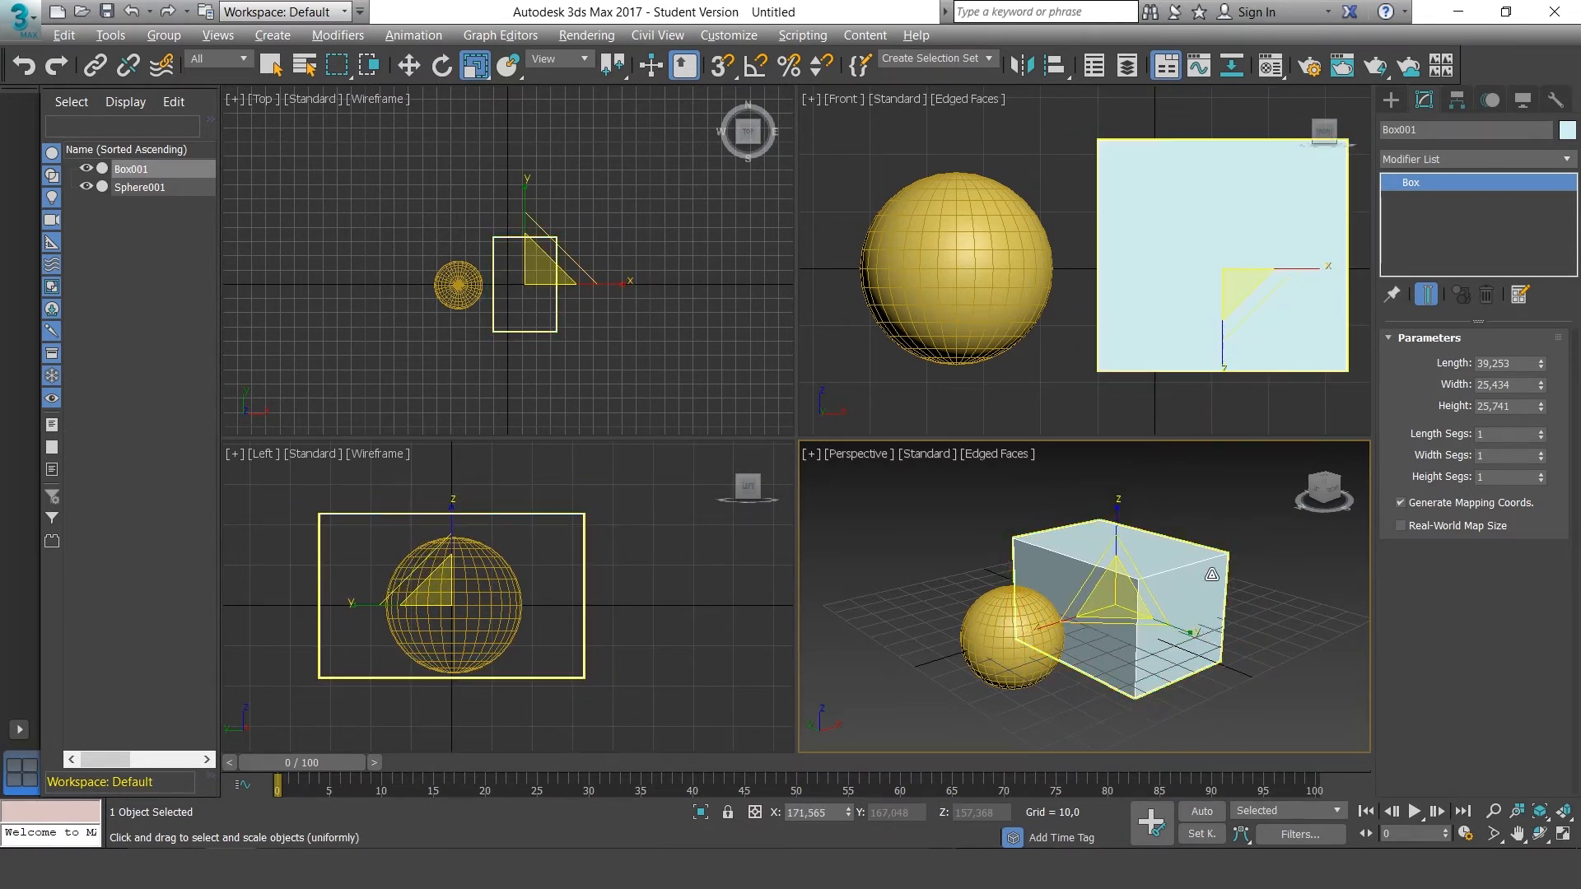